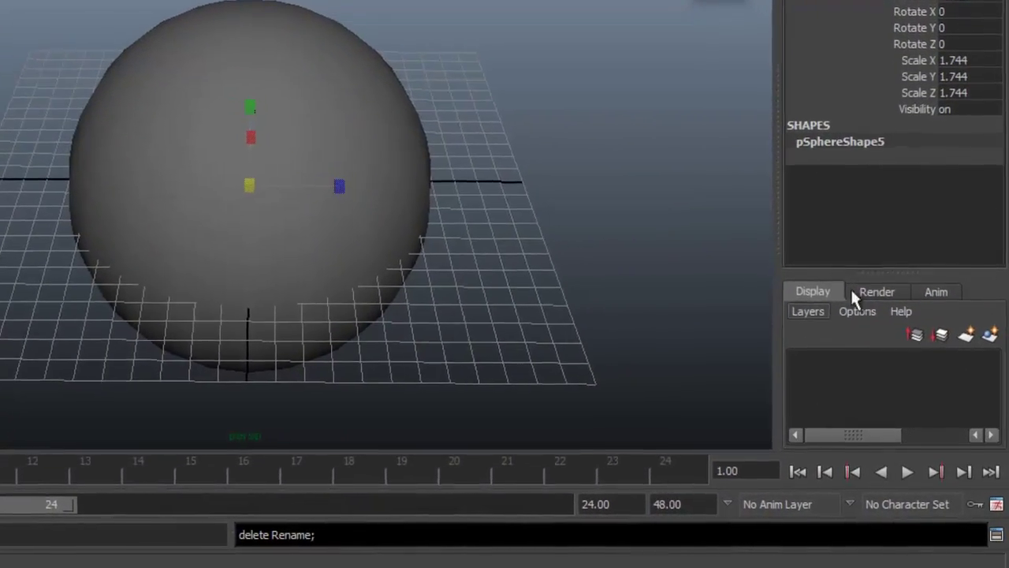
Look through the animation and render layer lists and return to the display layers.
click(877, 301)
click(922, 266)
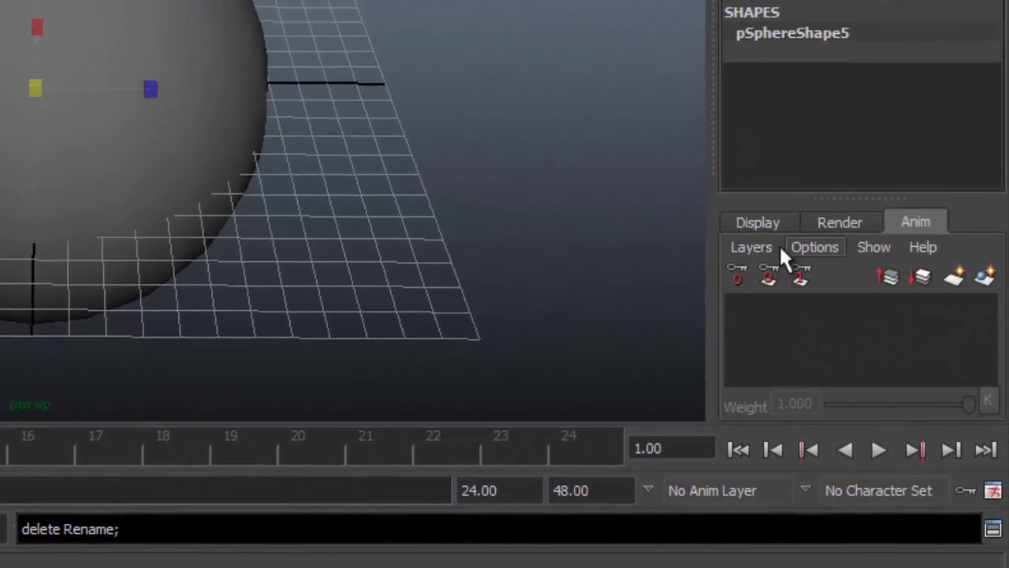
click(826, 227)
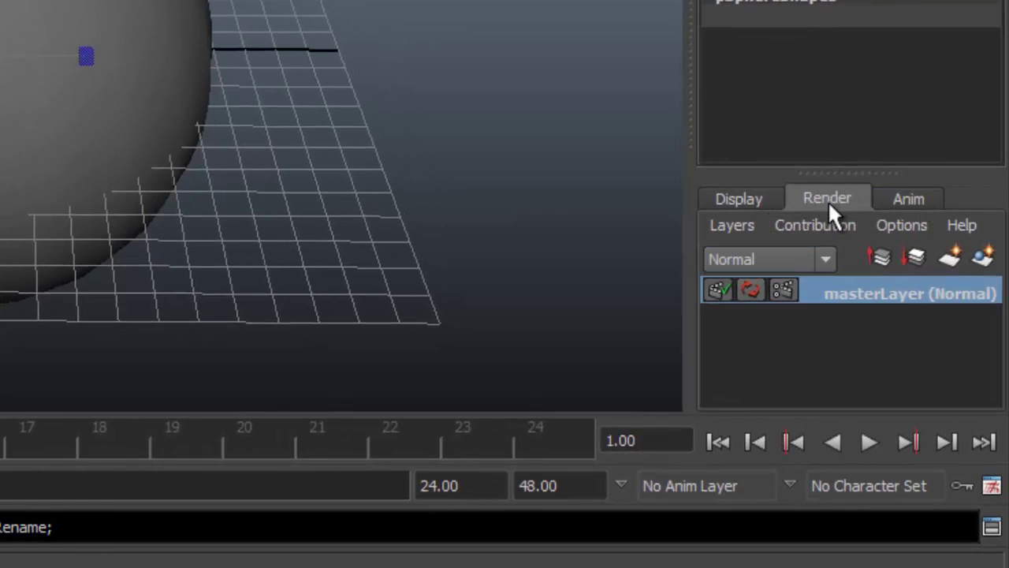
click(739, 199)
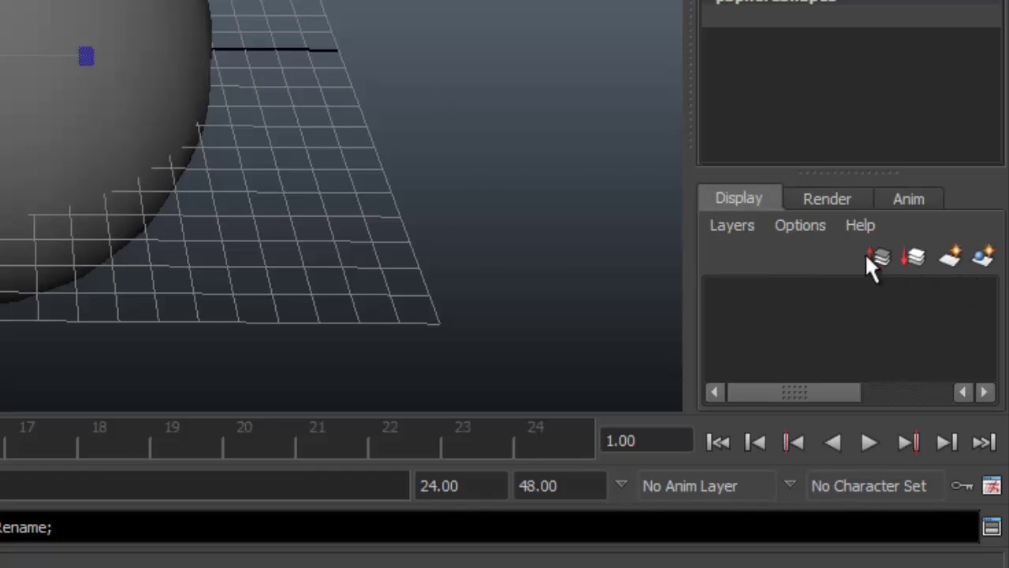
Create an empty display layer and add the outermost sphere to it.
click(733, 227)
click(741, 251)
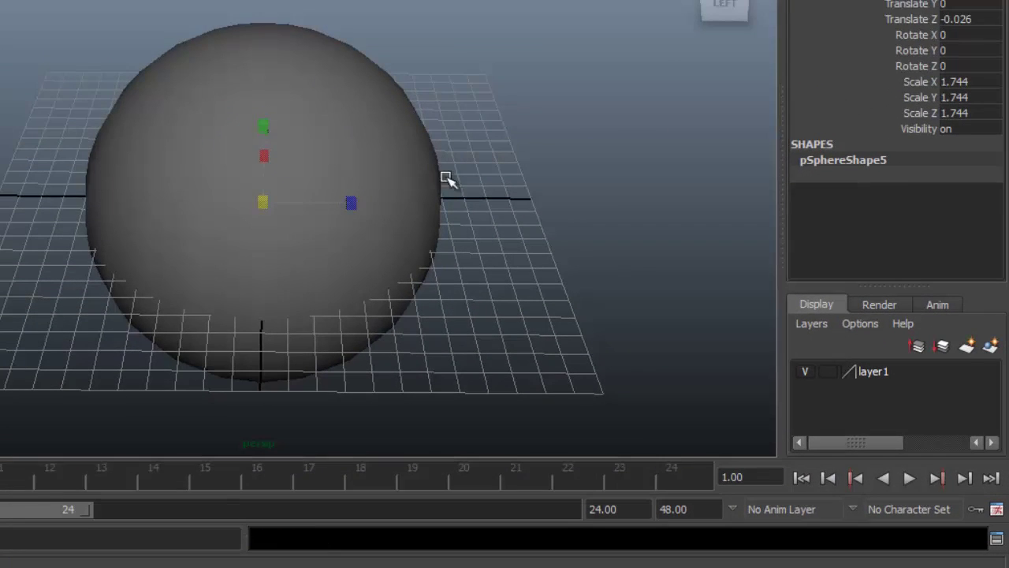
click(369, 127)
right_click(876, 376)
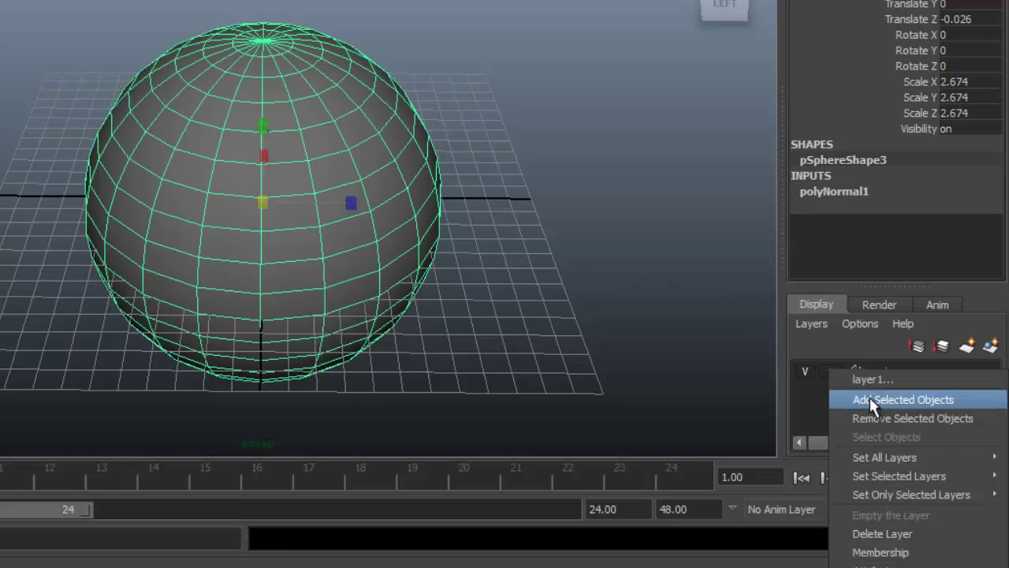
click(870, 399)
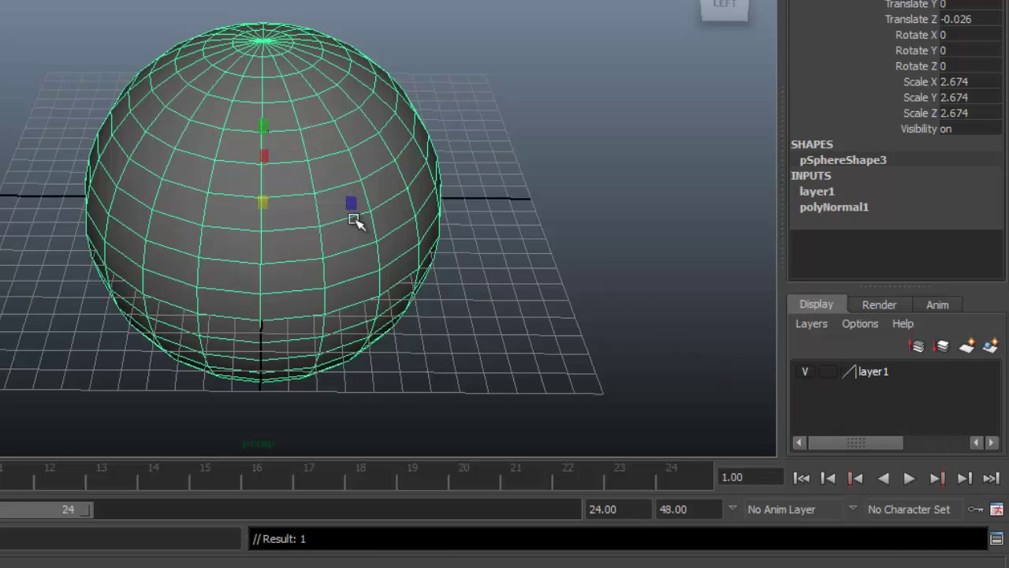
Toggle the visibility of layer1 a few times and leave the layer hidden.
click(804, 371)
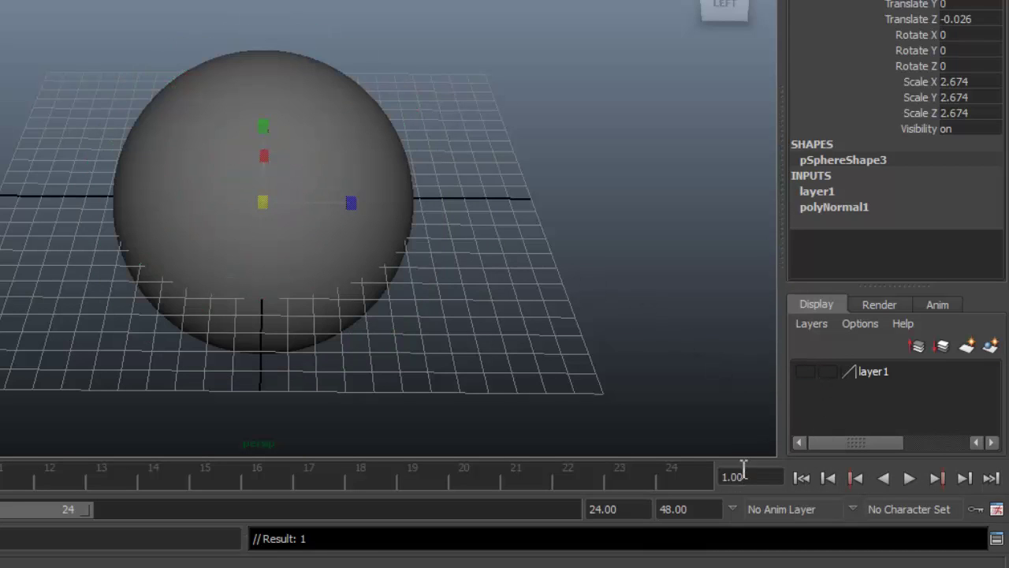
click(804, 371)
click(804, 372)
click(803, 374)
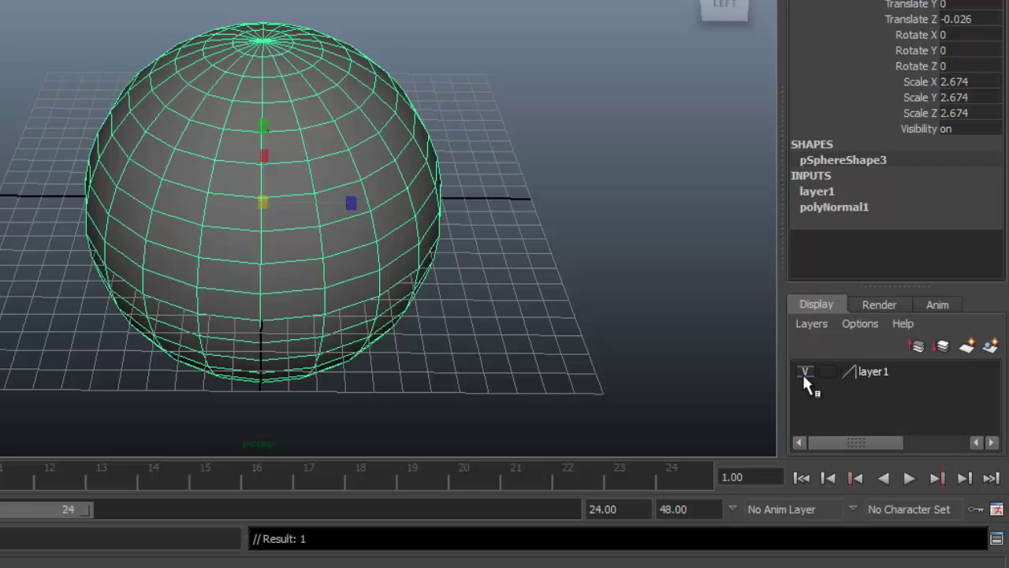
click(804, 372)
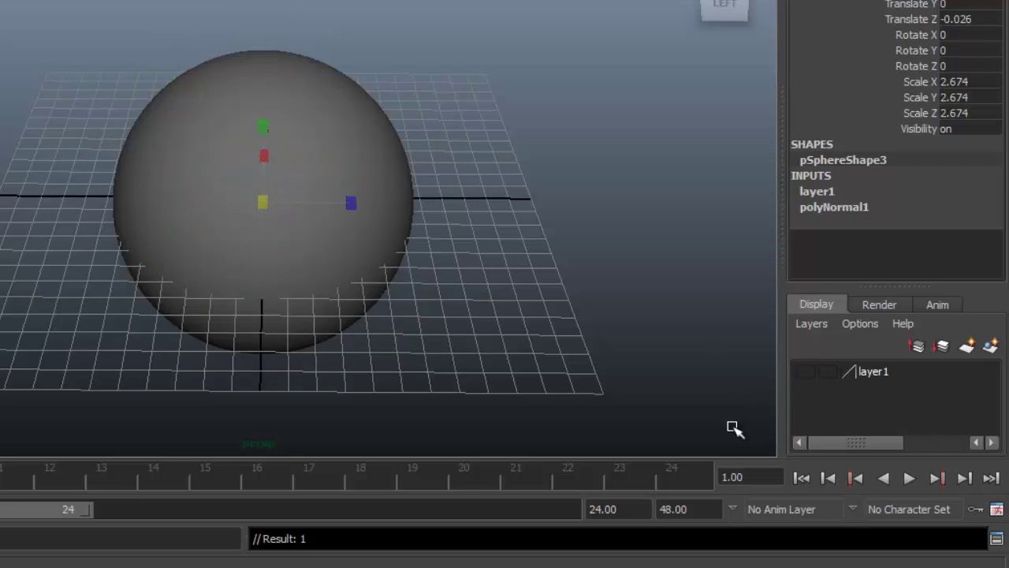
Select the middle sphere and add it to a second new empty display layer, keeping layer1 hidden.
click(392, 136)
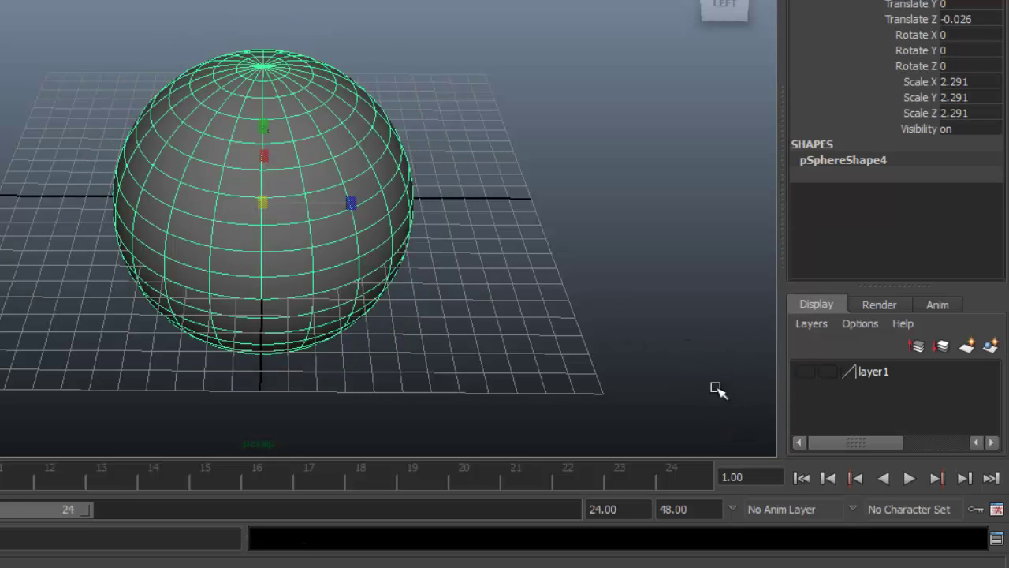
click(804, 372)
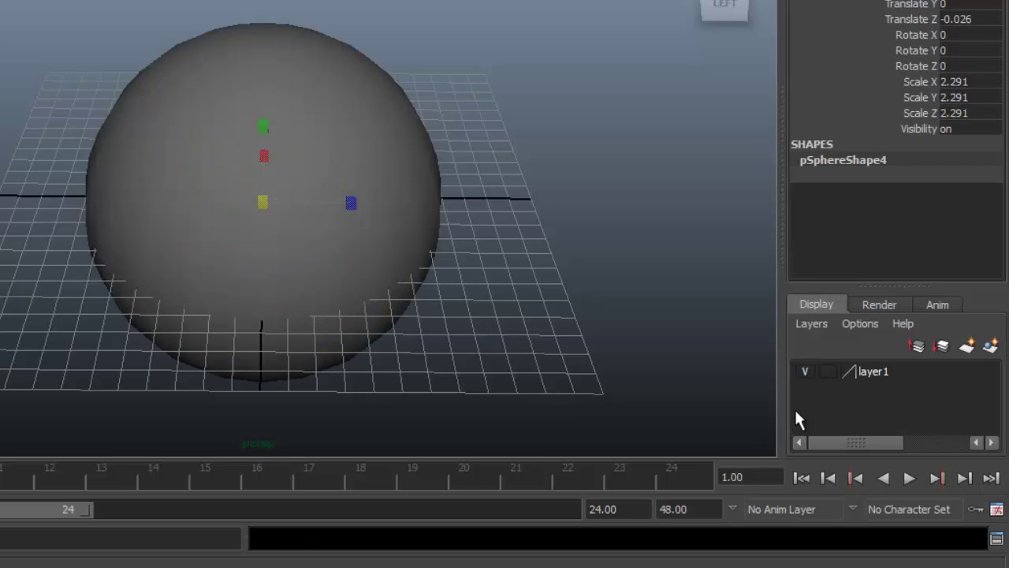
click(804, 371)
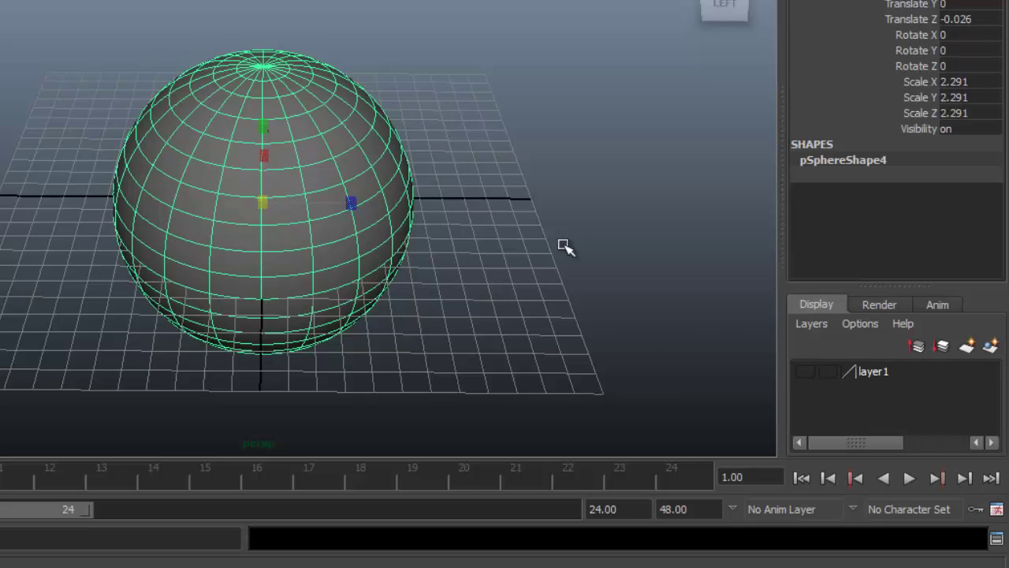
click(817, 323)
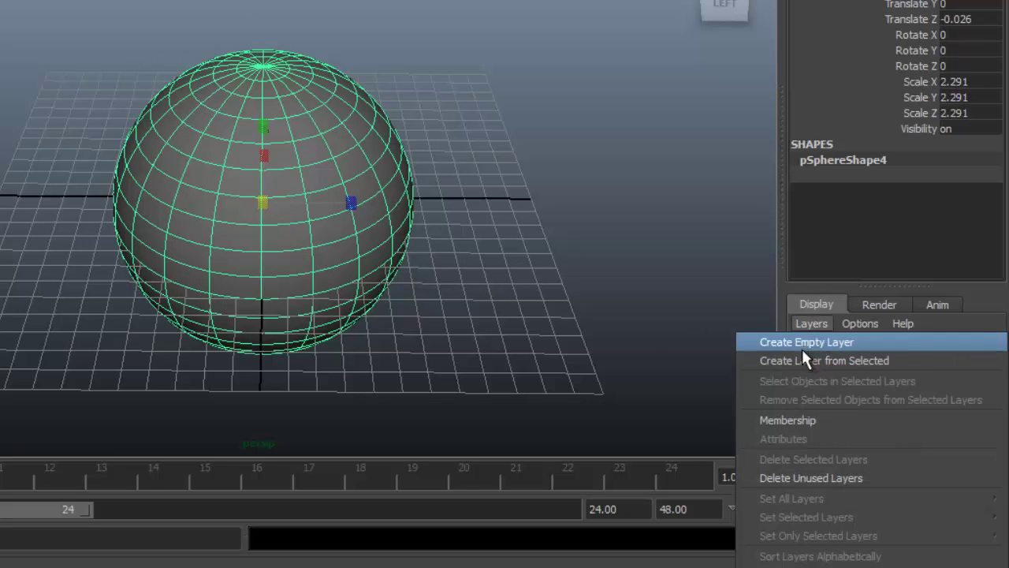
click(801, 346)
click(863, 371)
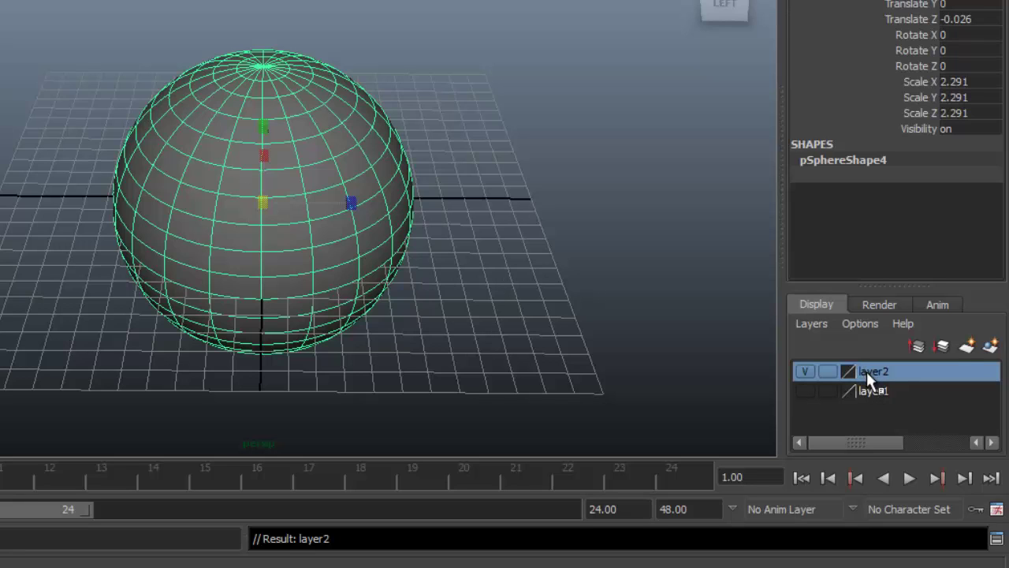
right_click(872, 372)
click(877, 401)
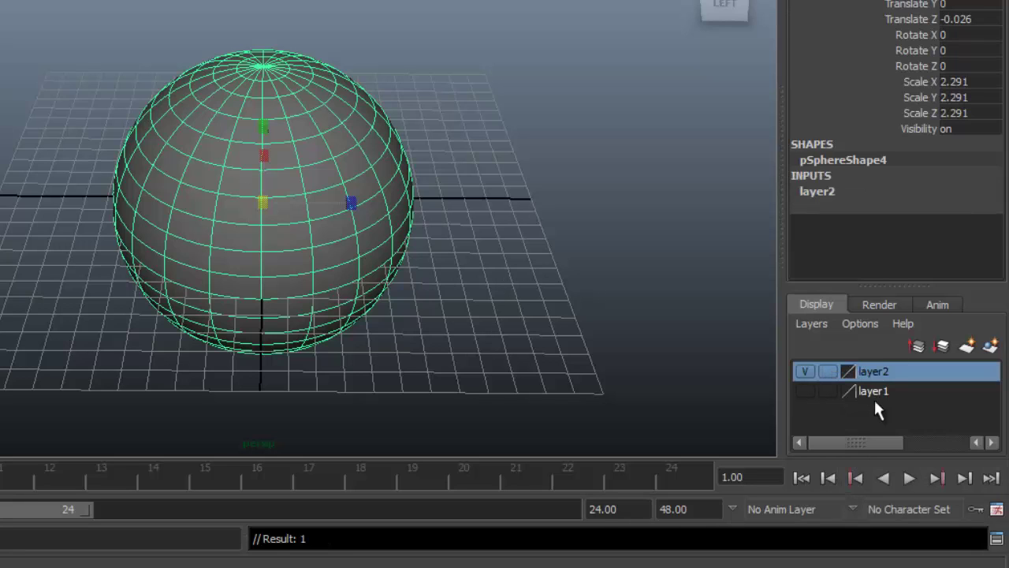
Hide layer2 and add the innermost sphere to a third new empty display layer.
click(805, 371)
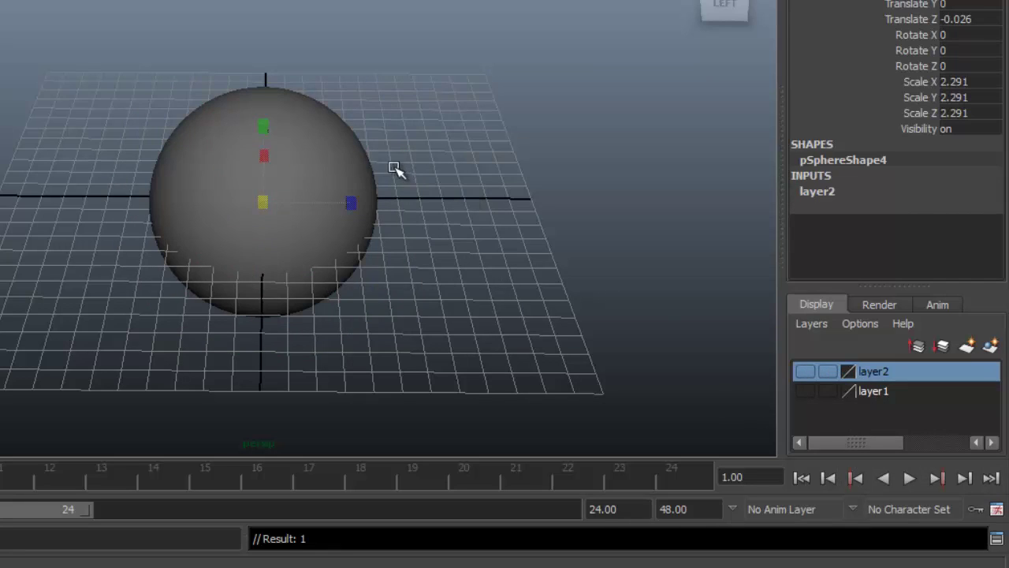
click(369, 167)
click(806, 324)
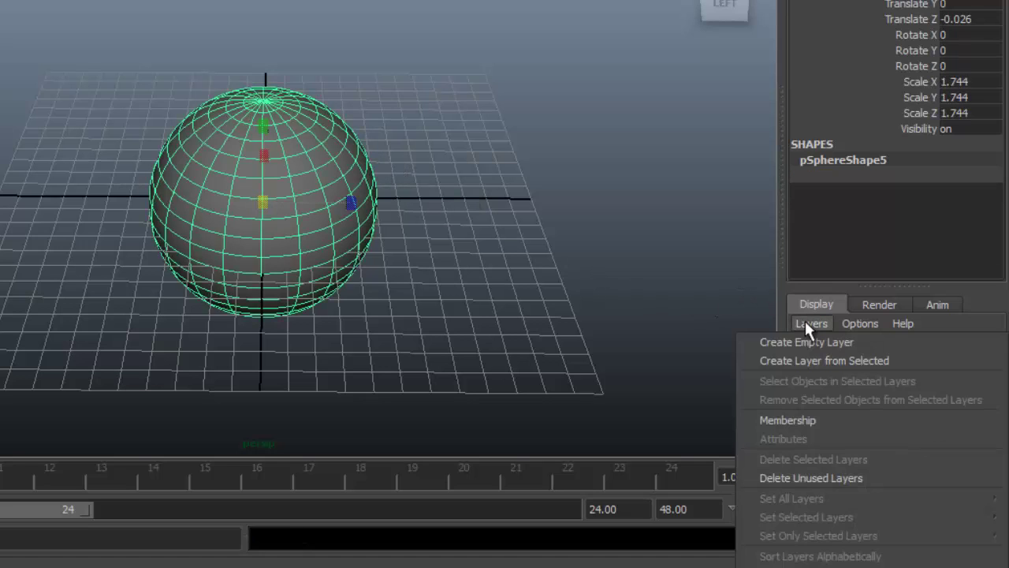
click(805, 345)
click(876, 370)
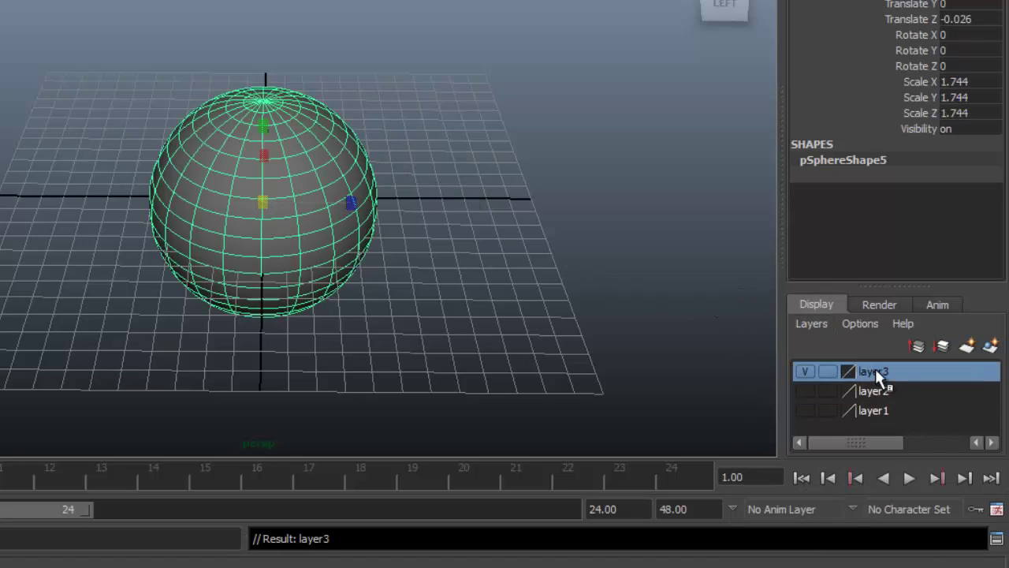
right_click(870, 369)
click(865, 403)
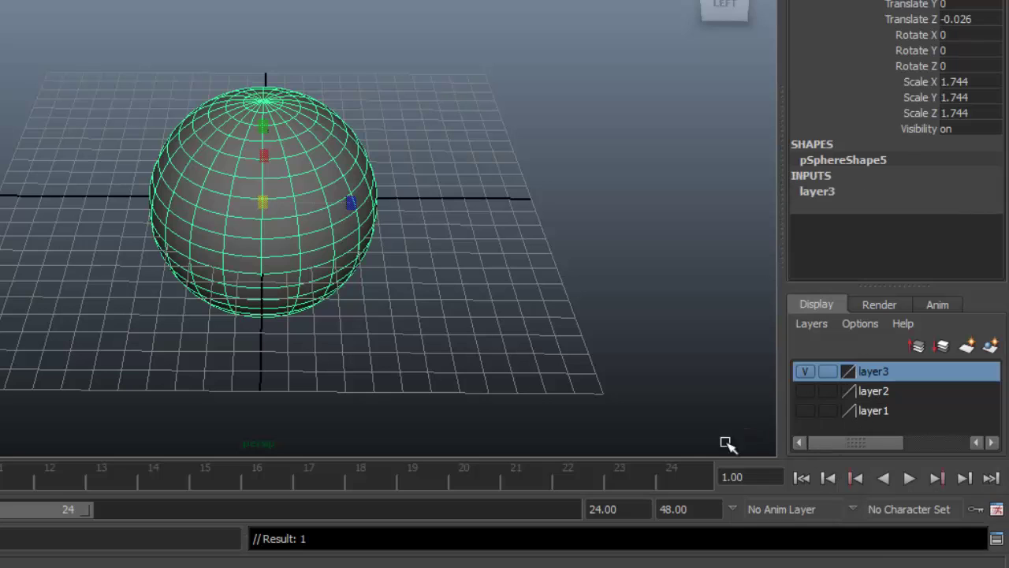
right_click(862, 365)
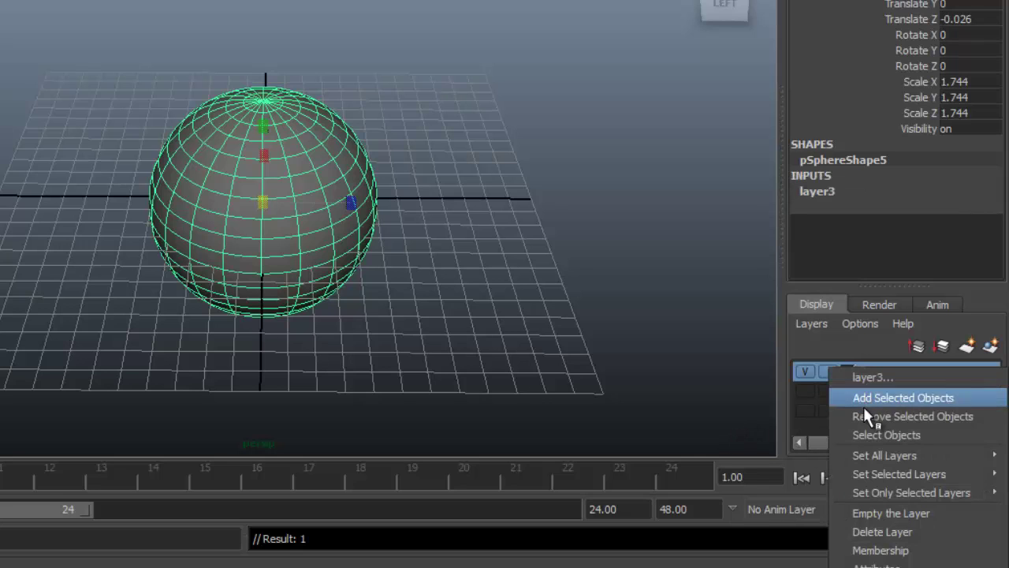
click(863, 399)
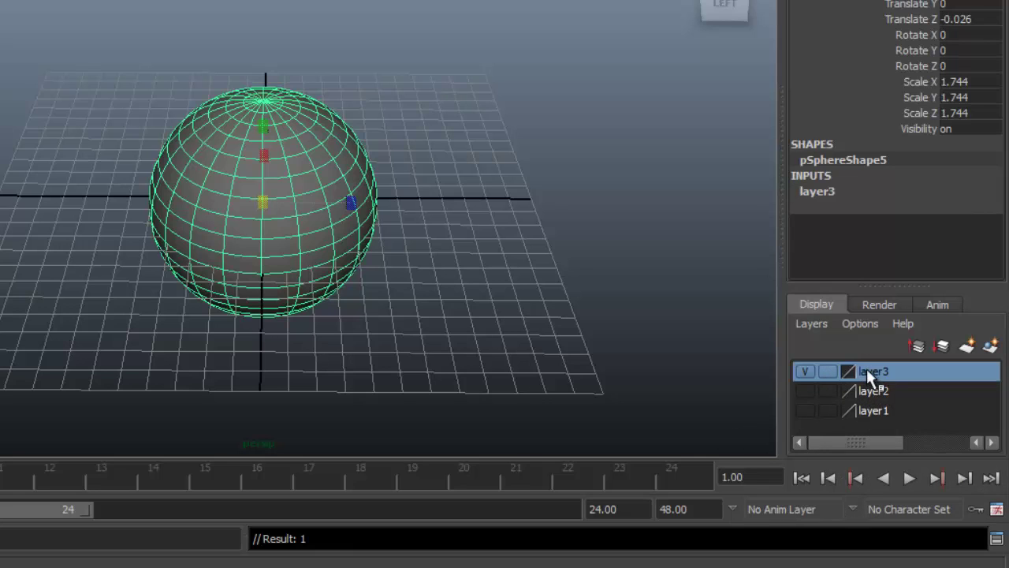
right_click(866, 368)
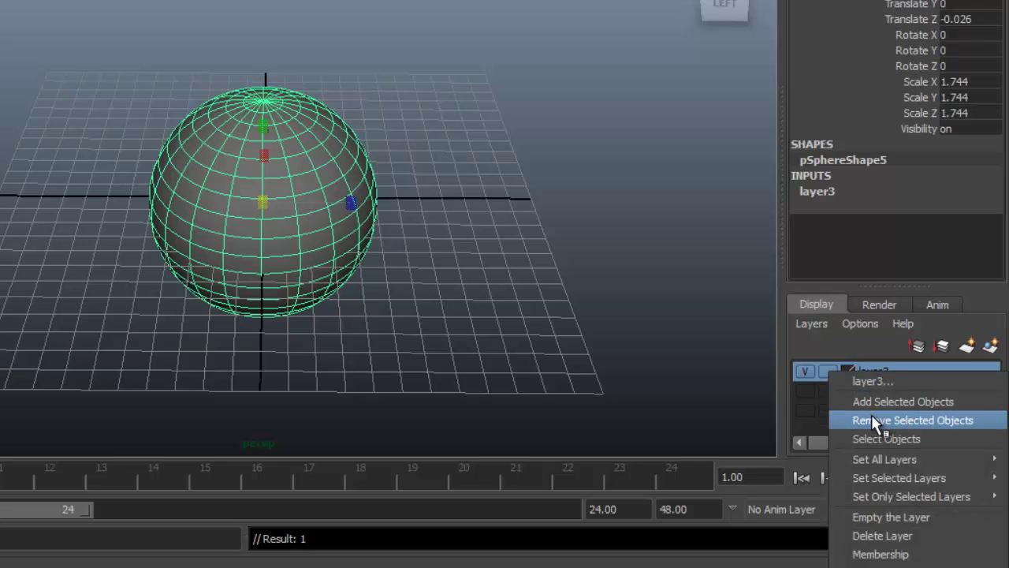
click(871, 398)
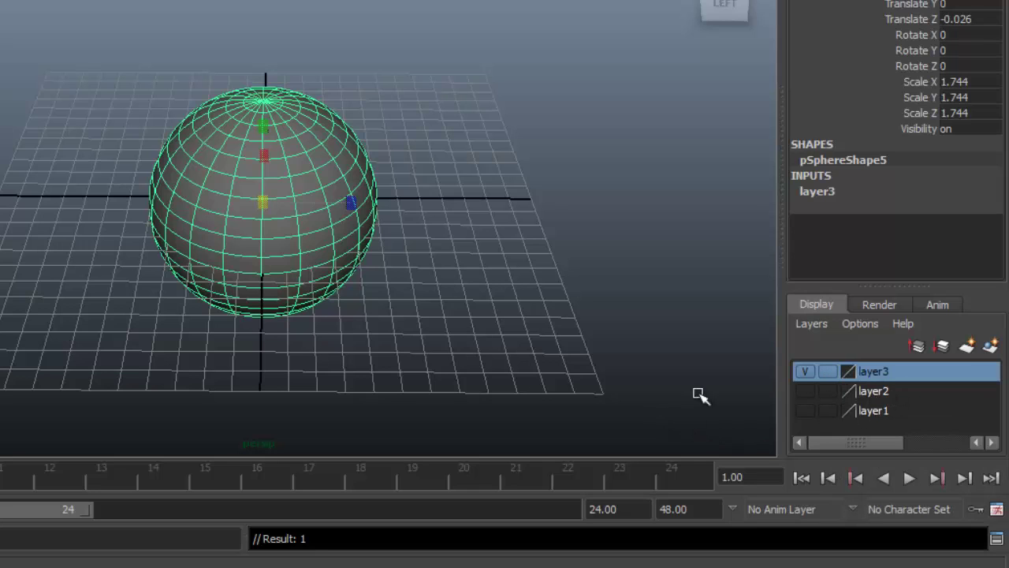
Toggle the visibility of the three display layers, leaving only layer1 with the outer sphere shown.
click(804, 371)
click(805, 371)
click(804, 391)
click(804, 411)
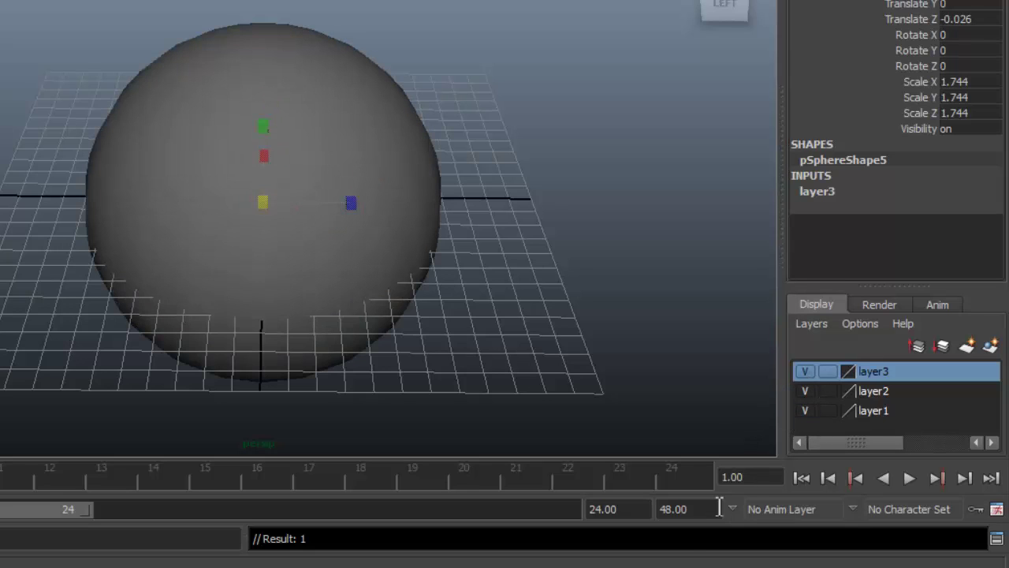
click(805, 391)
click(804, 372)
click(805, 411)
Switch the outer sphere to vertex editing, select a few vertices on its front, and clear the selection.
right_drag(398, 182, 352, 184)
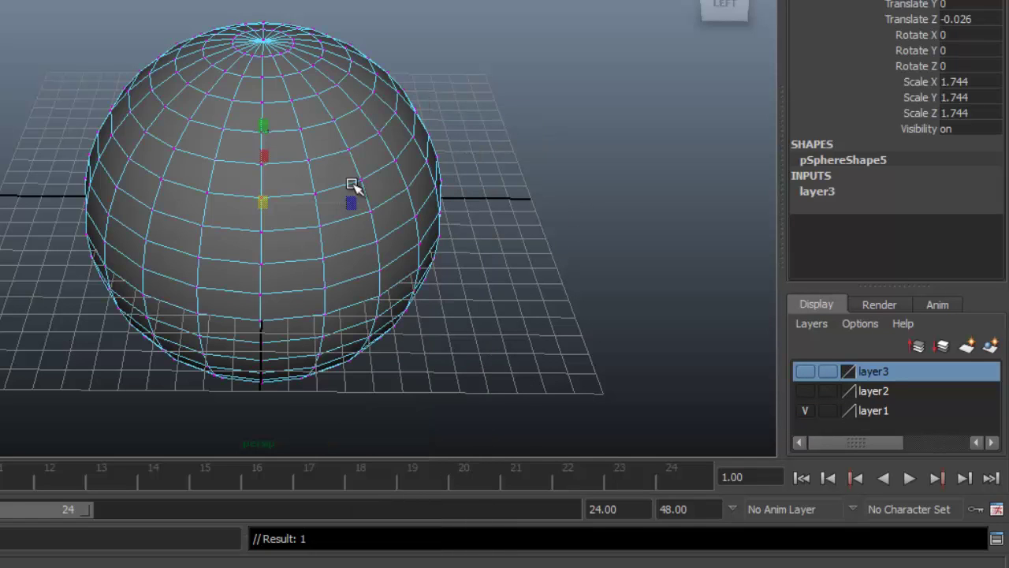
drag(368, 146, 309, 190)
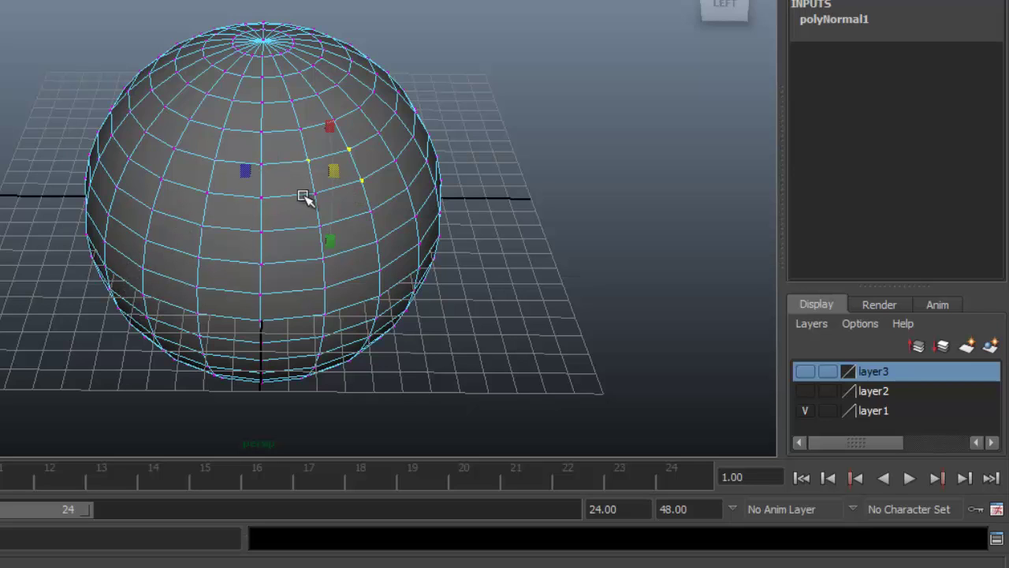
click(468, 228)
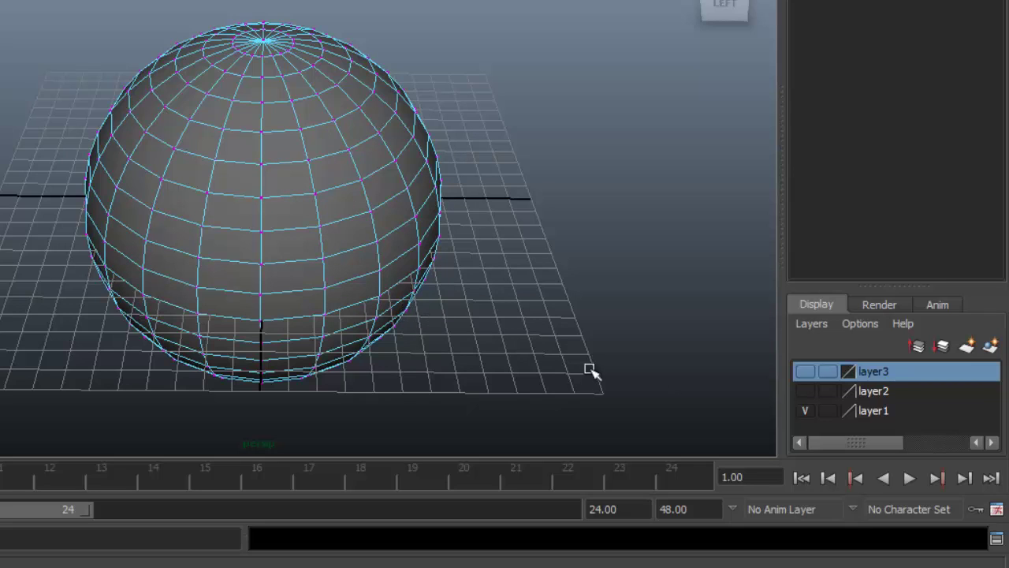
Make layer2 and layer3 visible again and set layer1 to template display.
drag(804, 393, 806, 368)
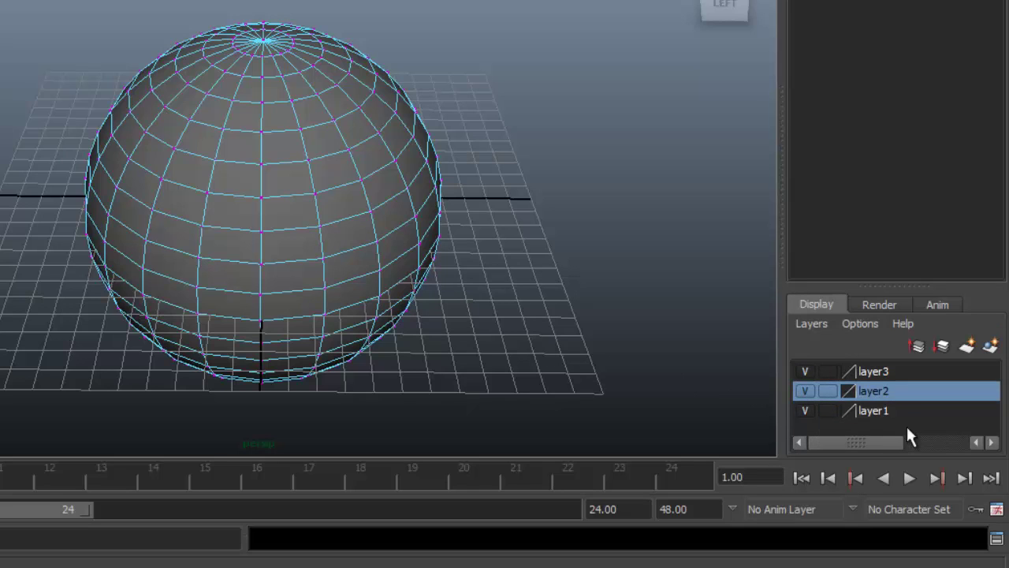
click(871, 412)
click(827, 411)
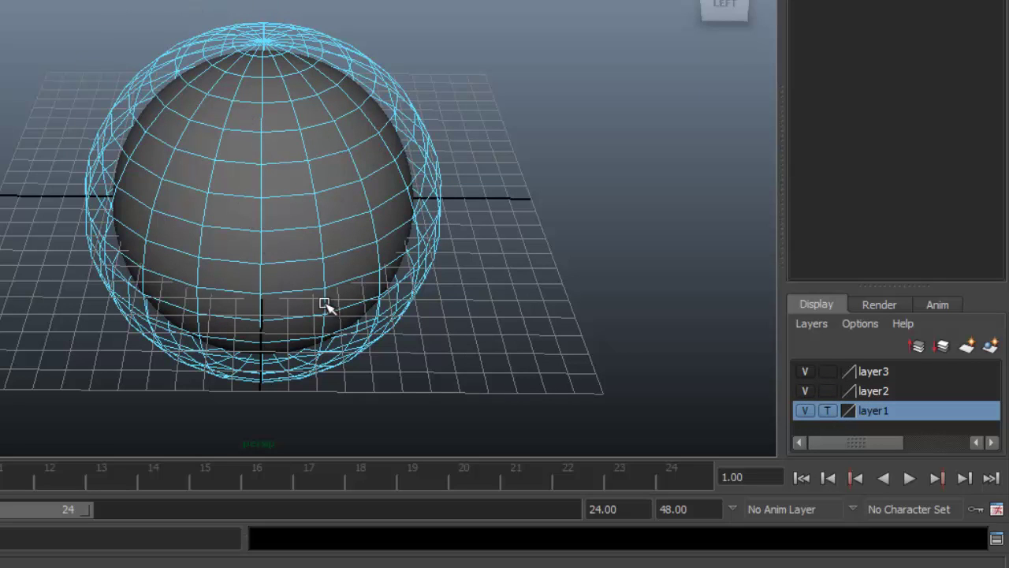
Select the middle sphere through the templated outer one and scale it uniformly to about 2.393.
click(329, 173)
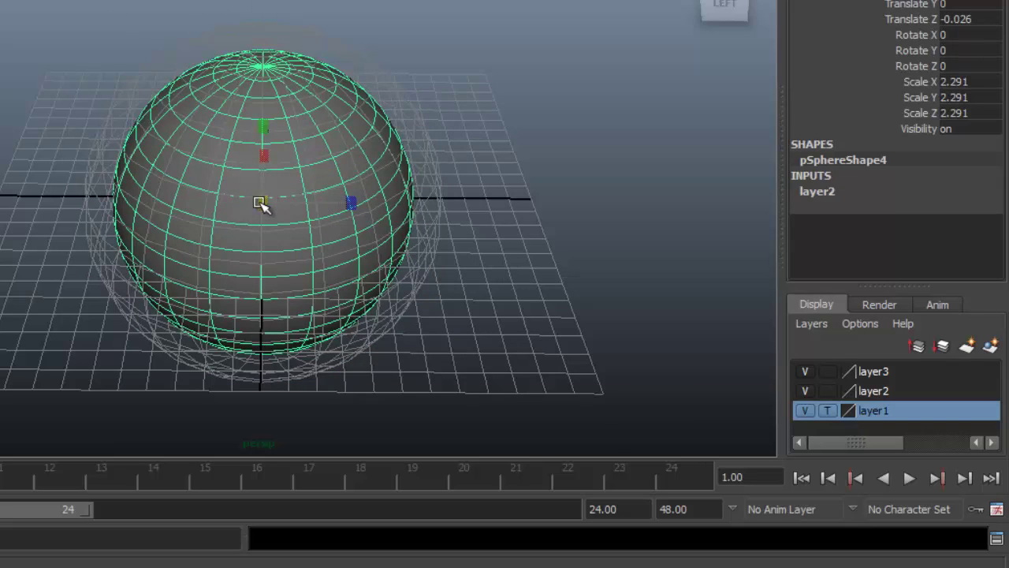
drag(268, 202, 281, 221)
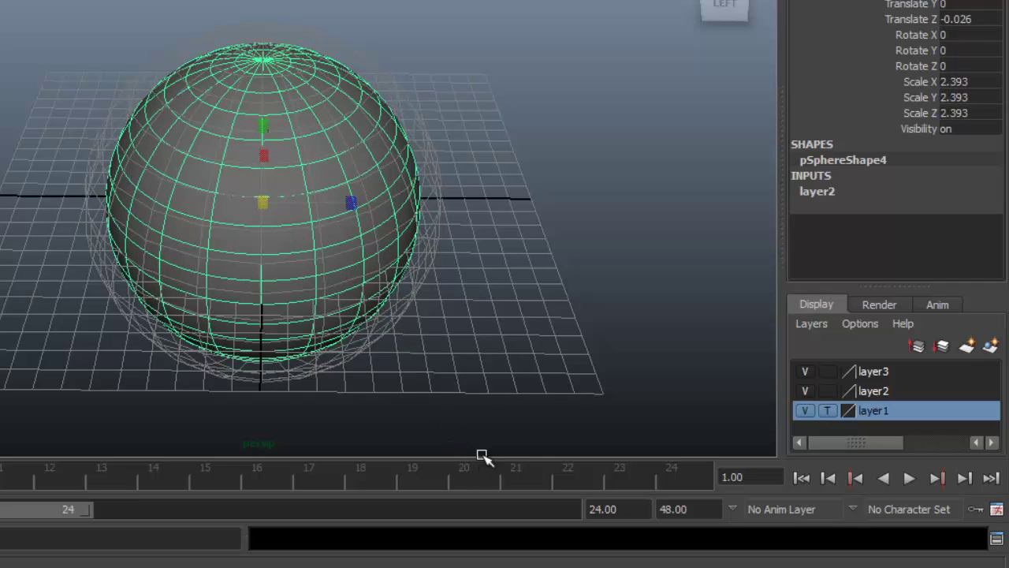
Set layer1 to reference display and select the two inner spheres.
click(827, 411)
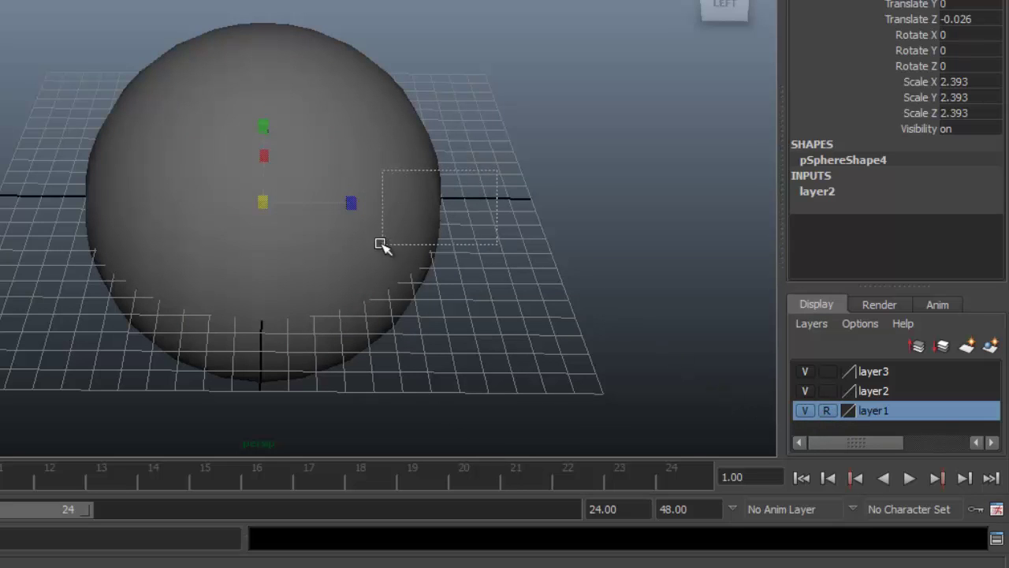
click(330, 270)
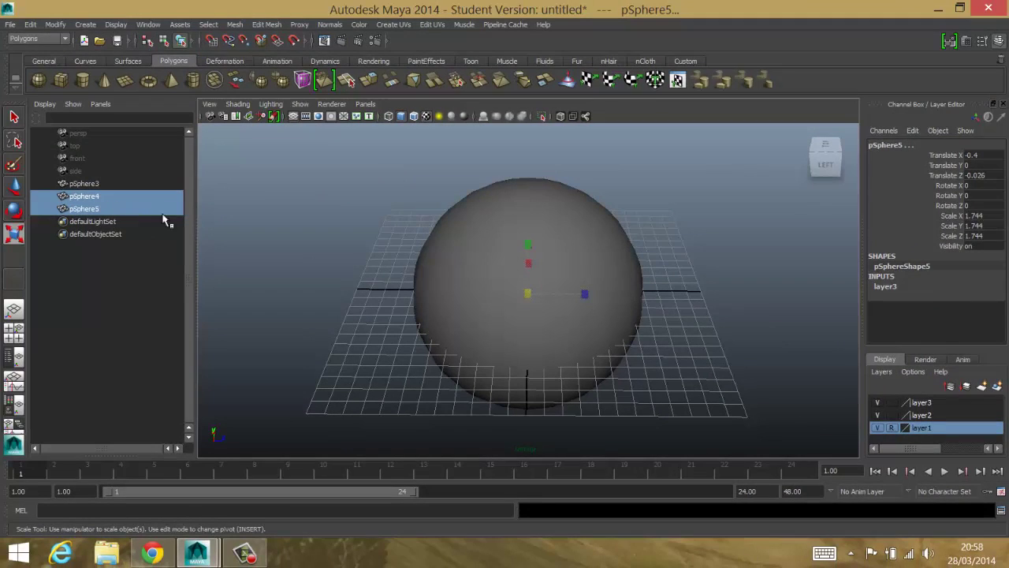
Try moving the two inner spheres along the Z axis, and undo the move.
key(w)
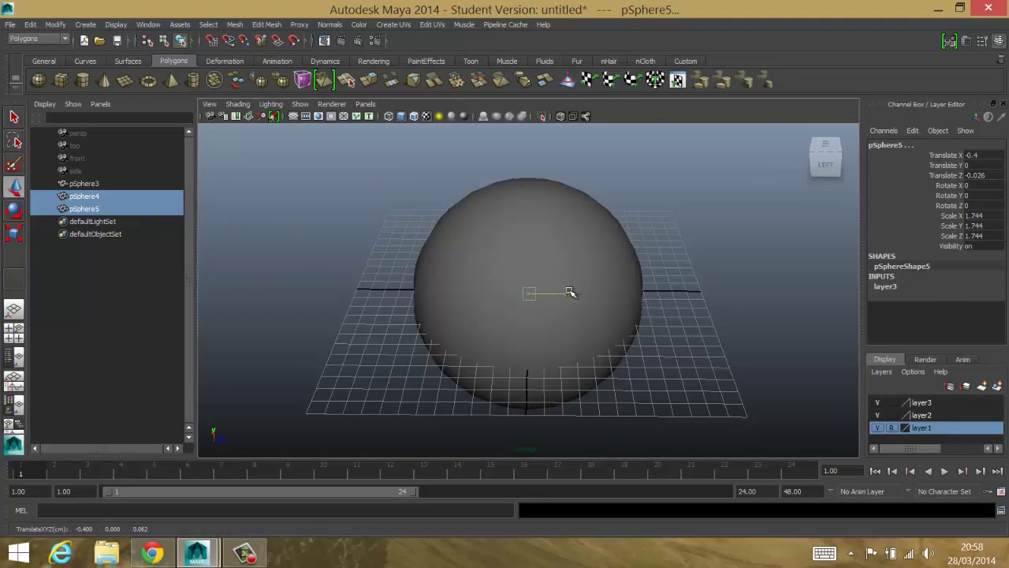
drag(570, 292, 497, 294)
drag(561, 312, 568, 316)
key(ctrl+z)
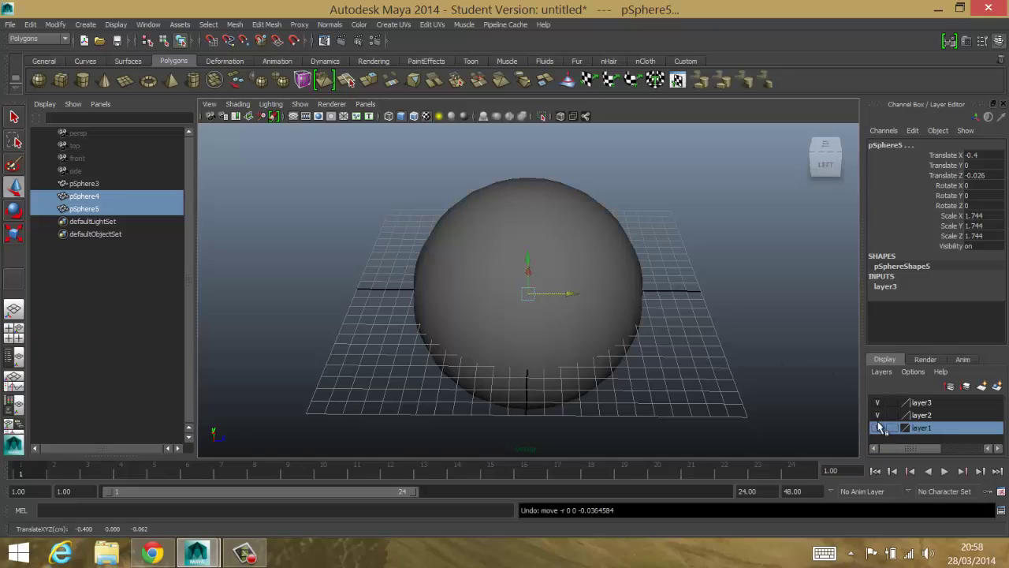
Inspect layer1's name, display type and colour settings, and cancel without changing them.
double_click(923, 428)
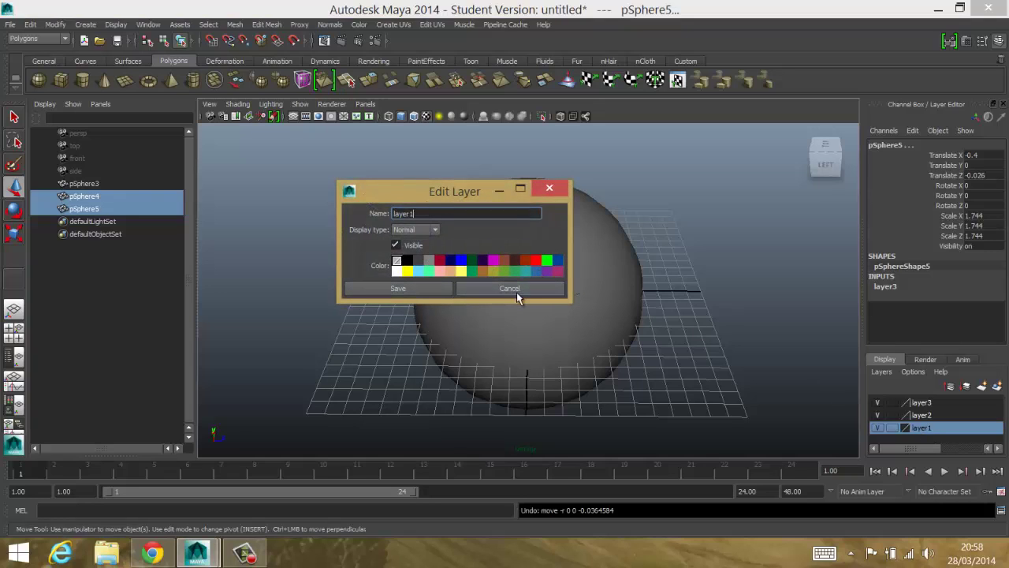
click(507, 290)
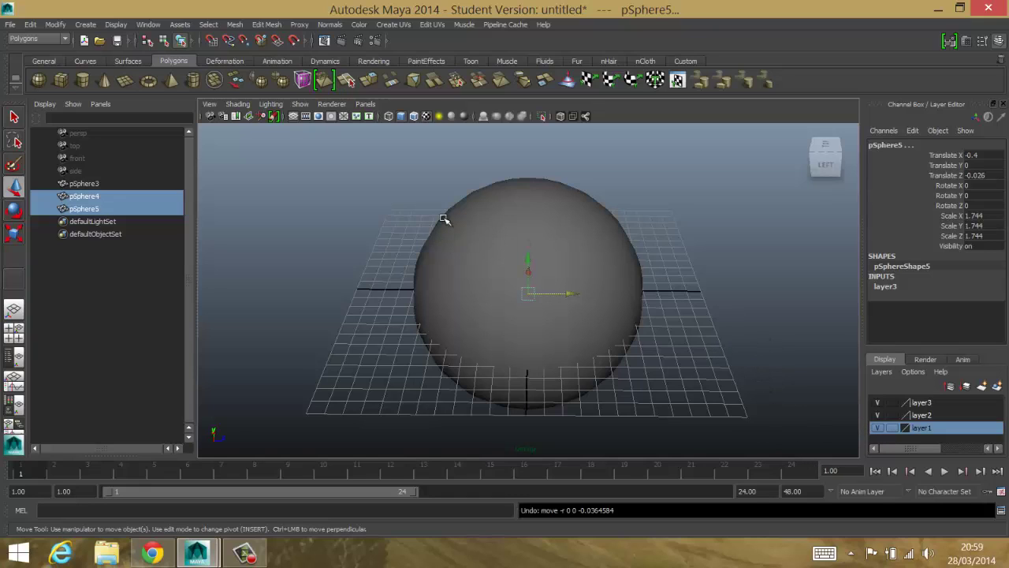
Select the outer sphere, reverse its normals and toggle its backface culling, and clear the selection.
click(425, 309)
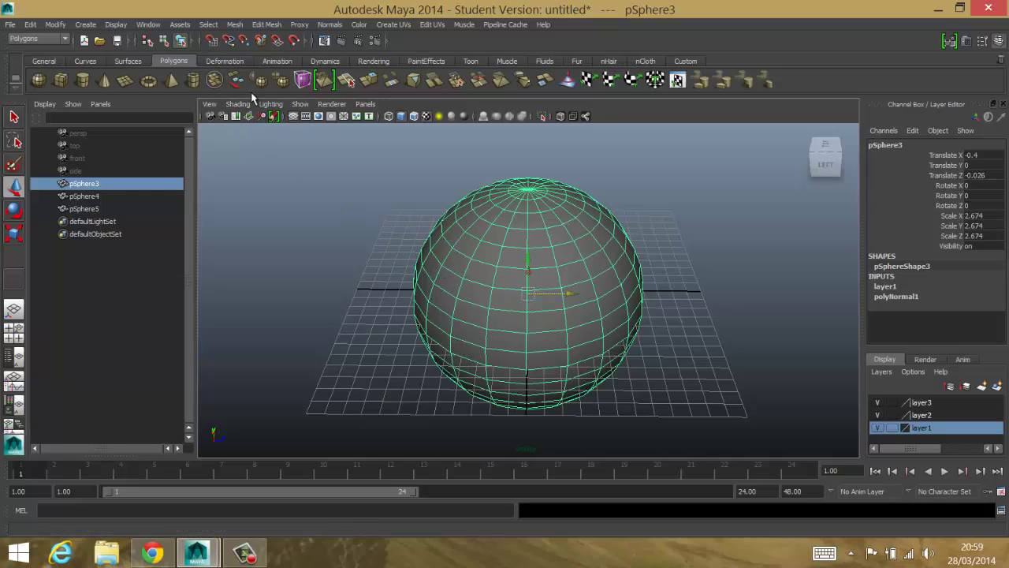
click(329, 24)
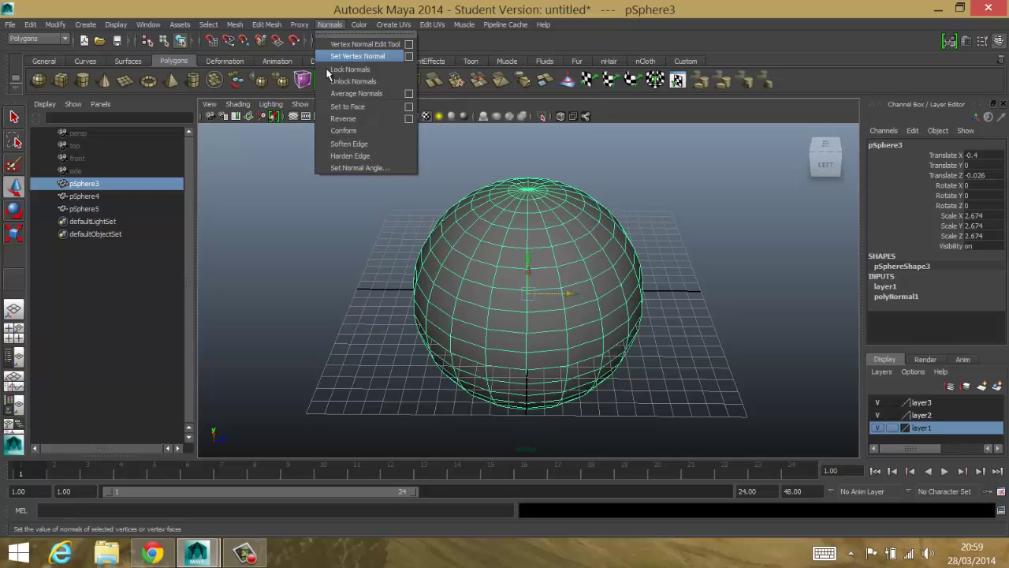
click(335, 121)
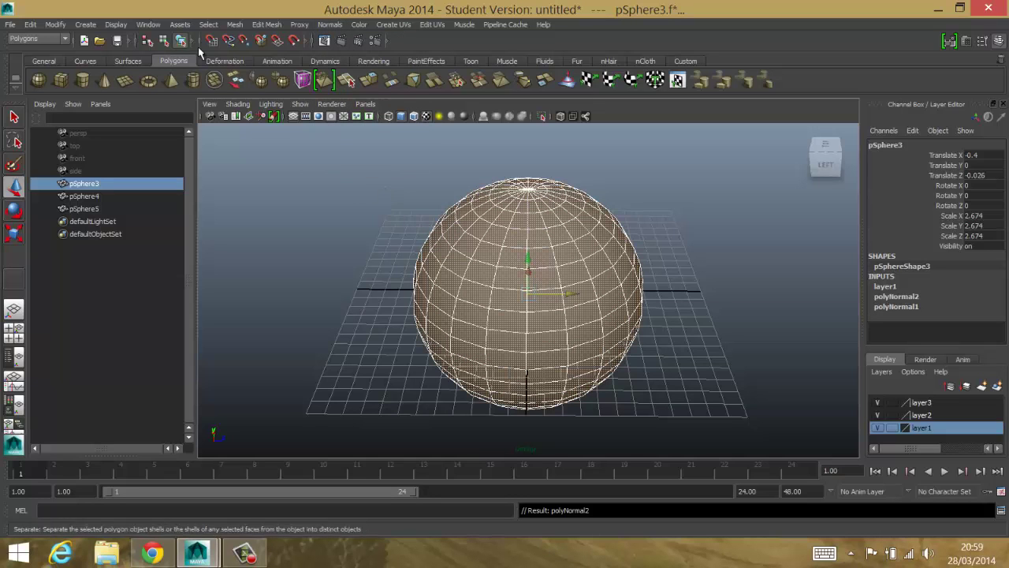
click(117, 25)
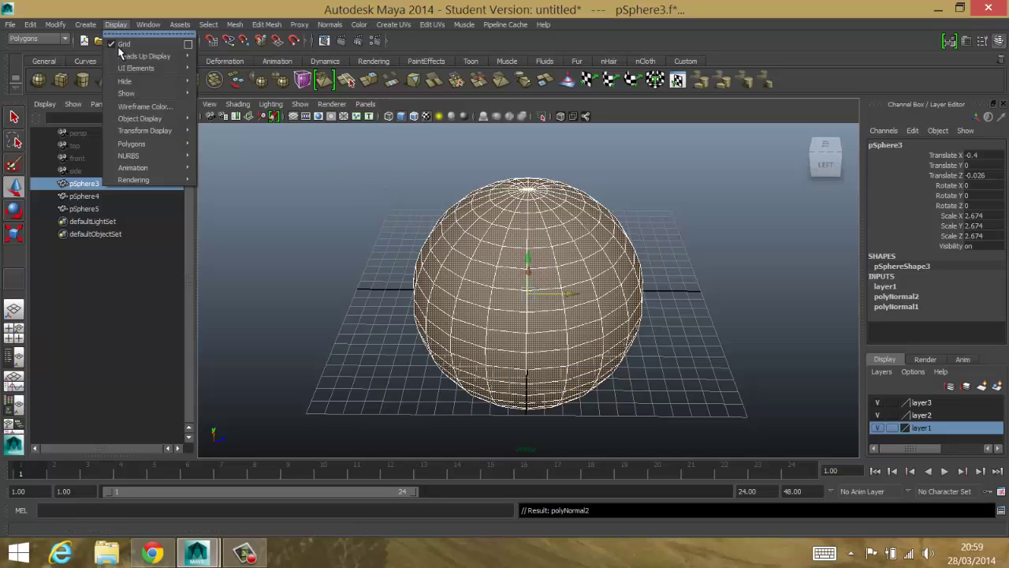
mouse_move(198, 156)
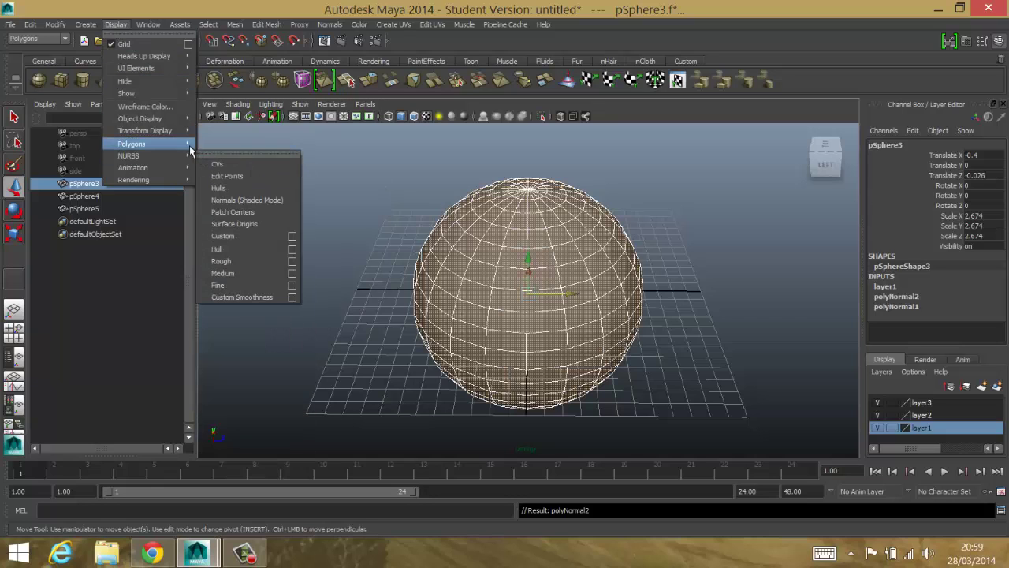
click(231, 153)
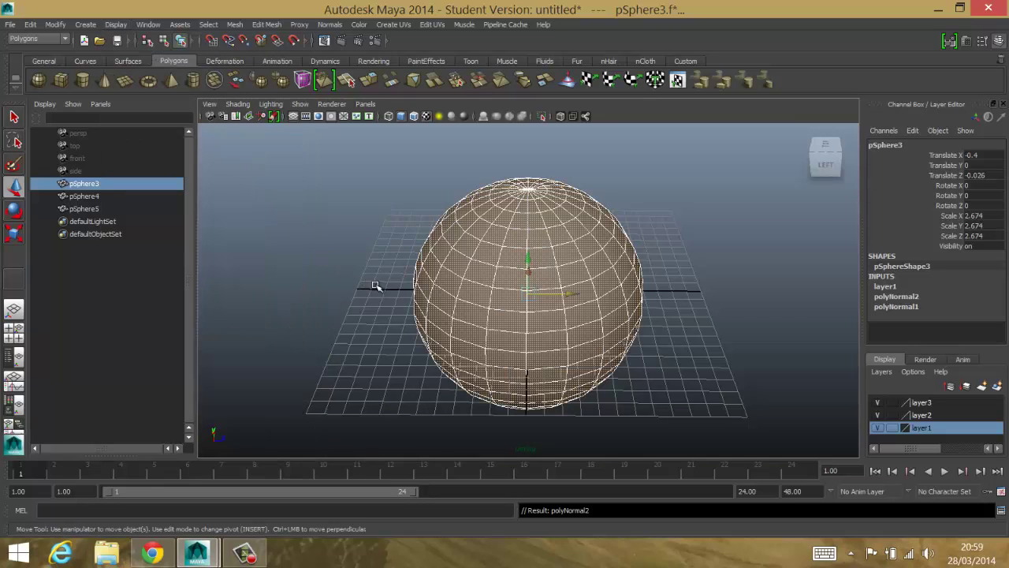
click(397, 302)
Reselect the outer sphere and toggle its backface culling once more.
click(457, 251)
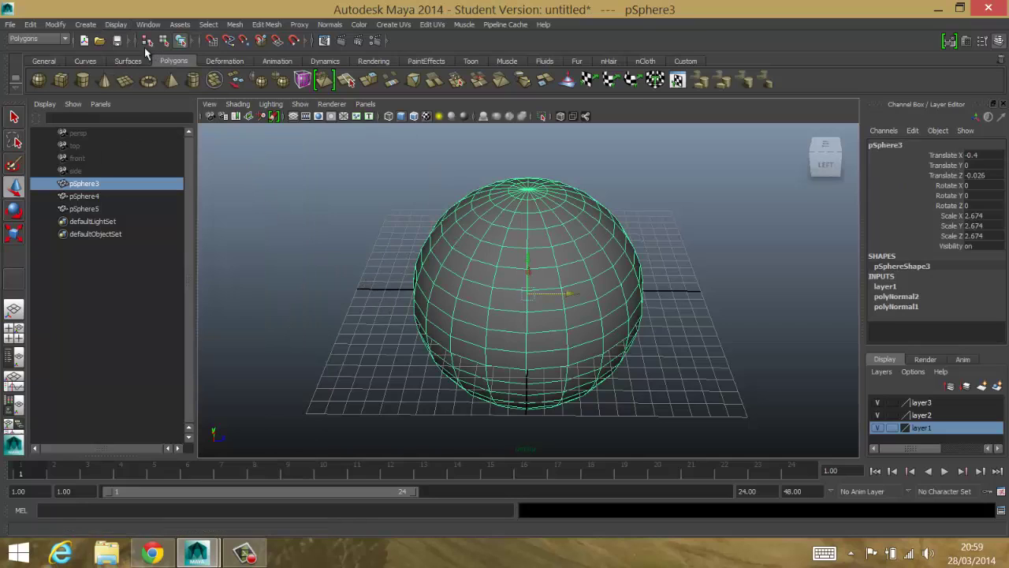
click(115, 24)
mouse_move(134, 145)
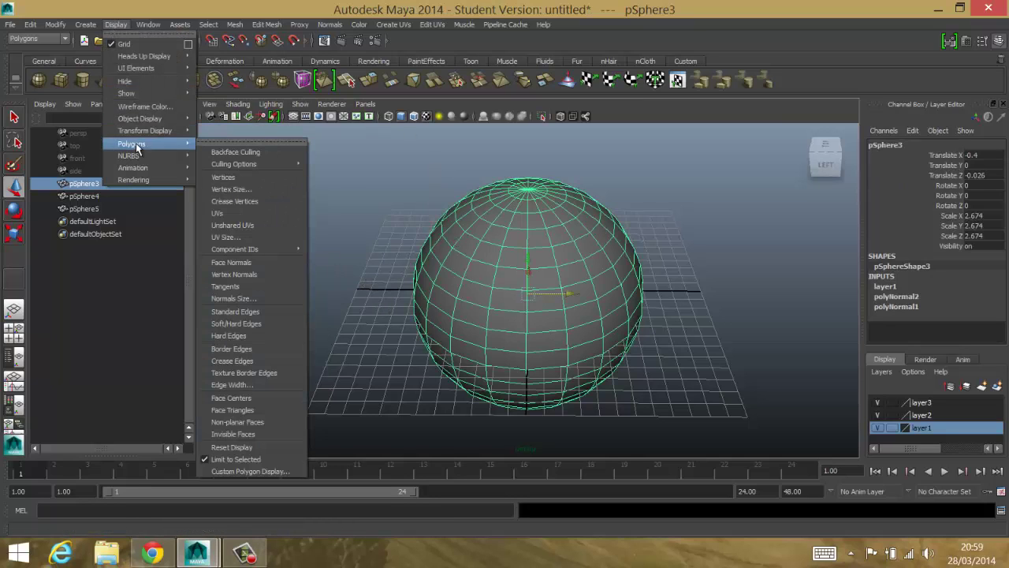
click(232, 152)
click(415, 240)
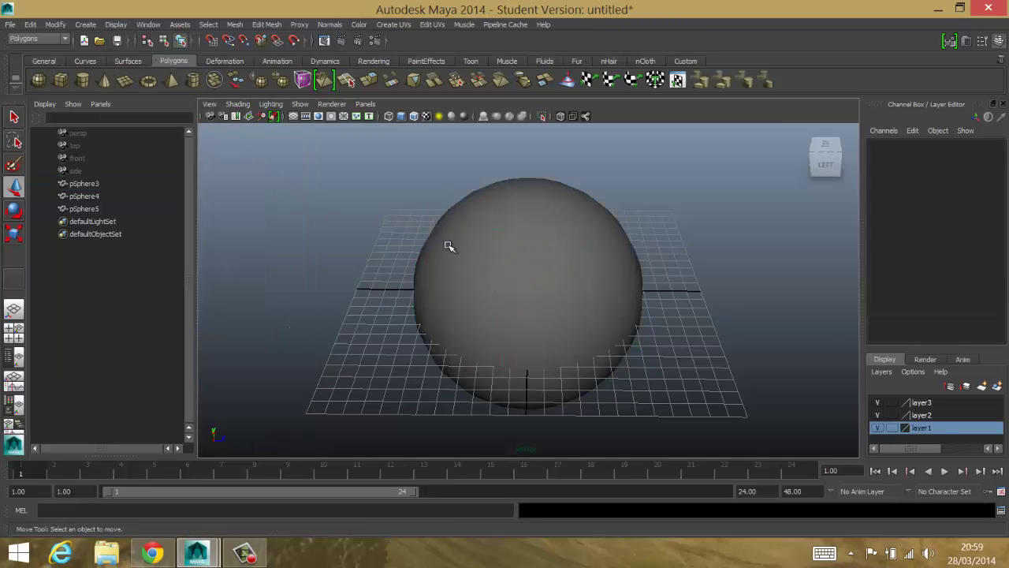
Reverse the outer sphere's normals again and turn on backface culling to see the spheres inside it.
click(449, 245)
click(272, 25)
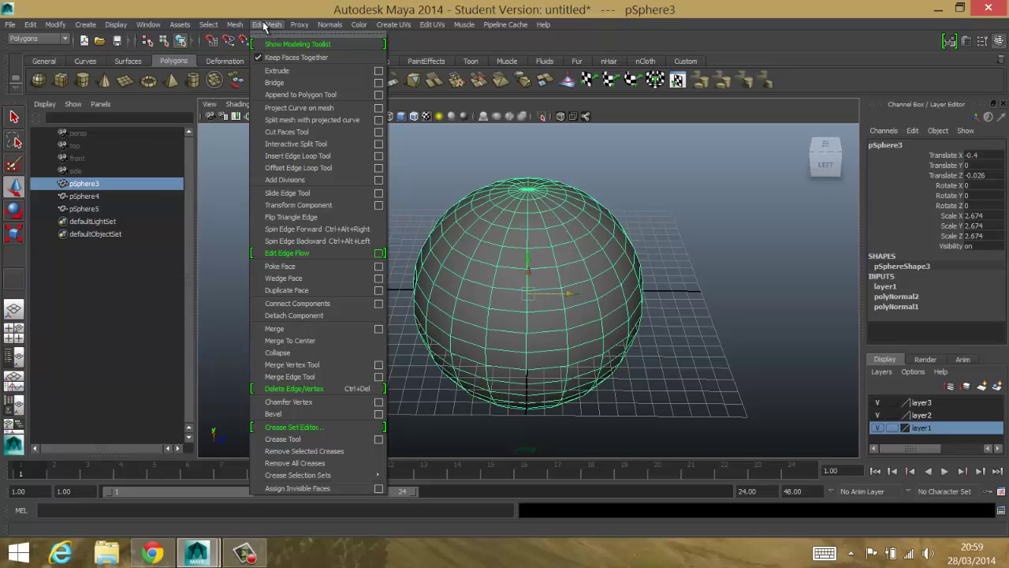
click(265, 24)
click(235, 24)
mouse_move(329, 24)
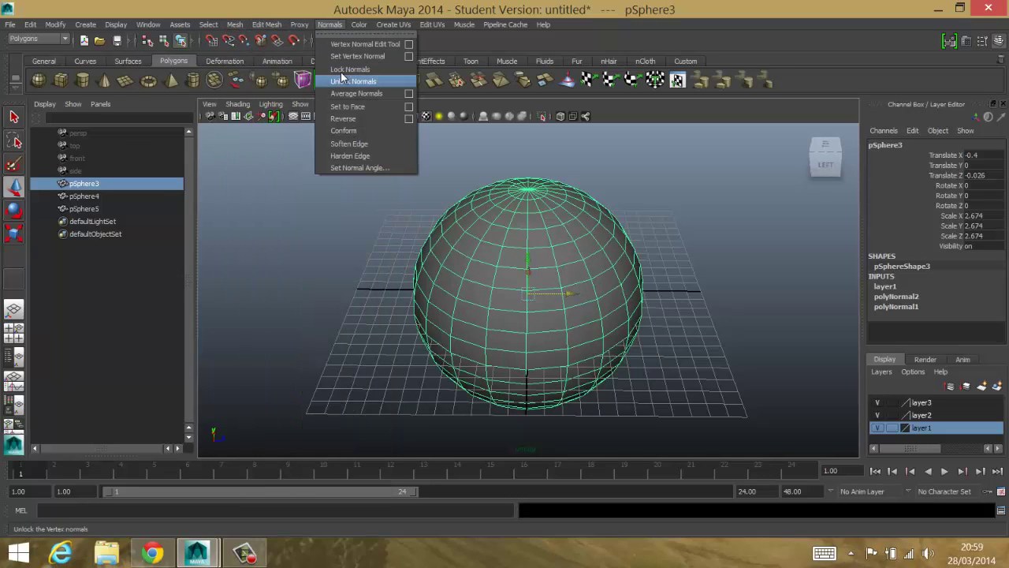
click(344, 119)
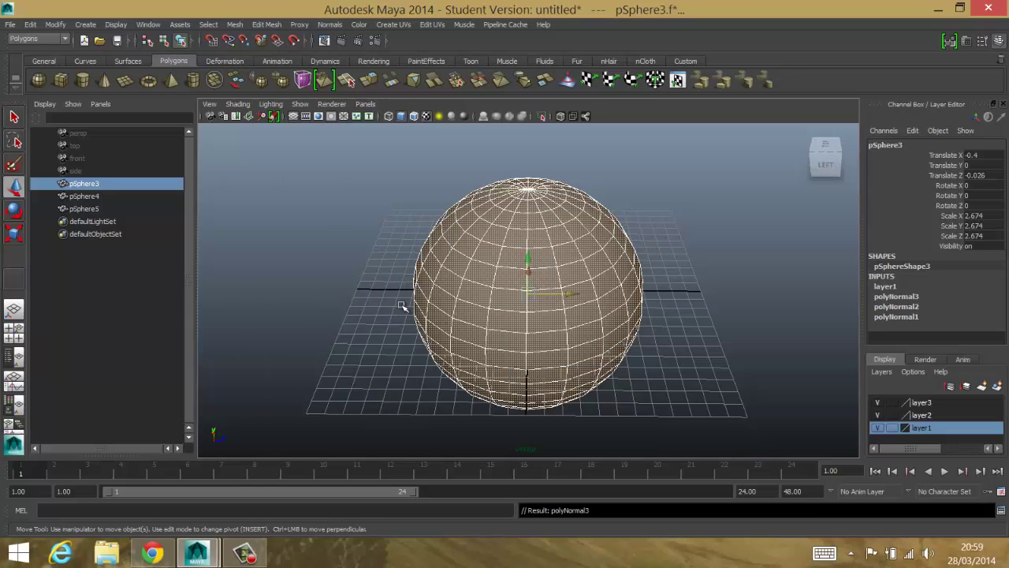
click(116, 25)
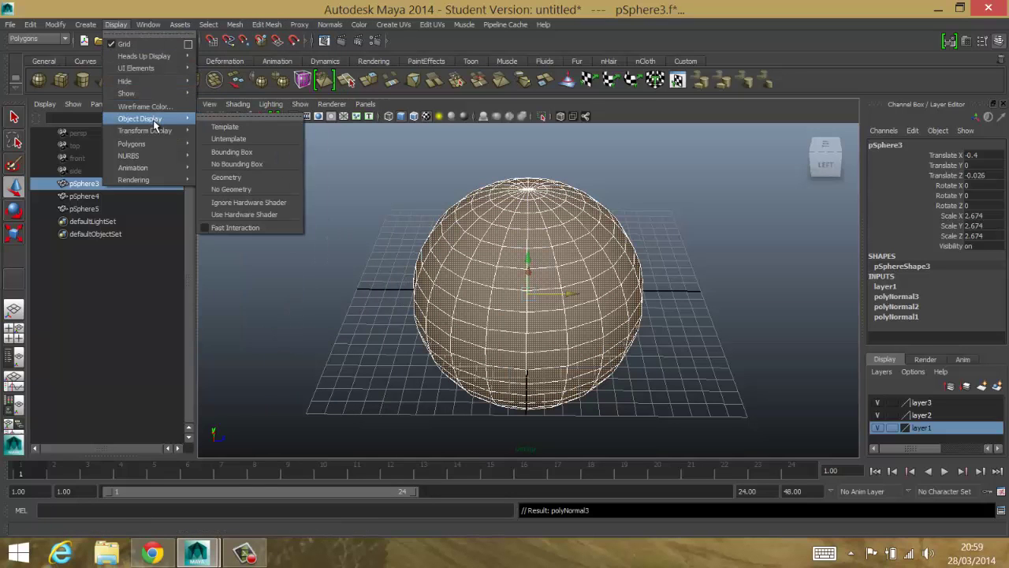
mouse_move(150, 143)
click(285, 187)
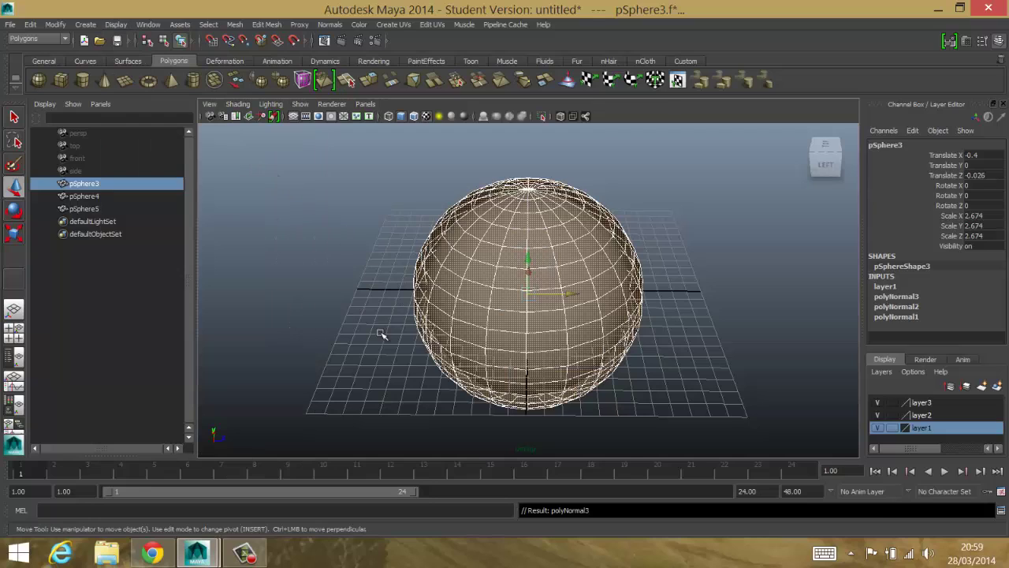
click(399, 404)
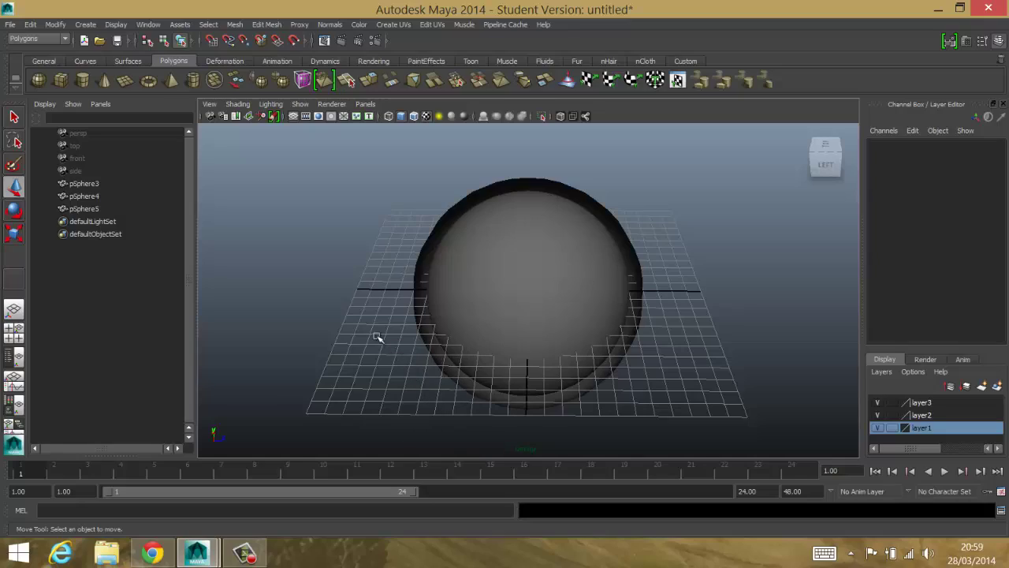
Select the middle sphere, reverse its normals and turn on backface culling for it.
alt+drag(377, 338, 468, 324)
click(470, 325)
alt+drag(413, 387, 434, 329)
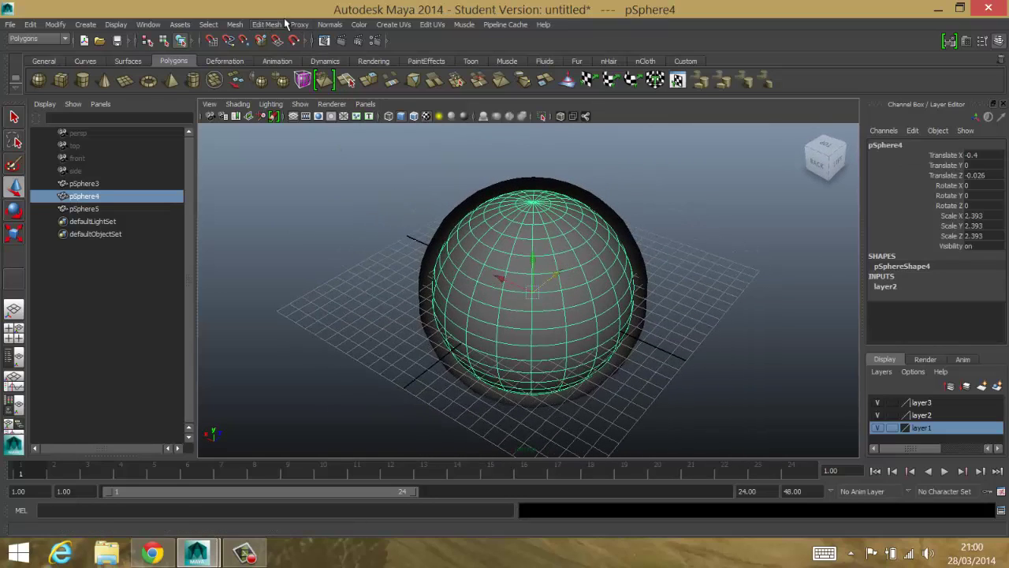
click(330, 25)
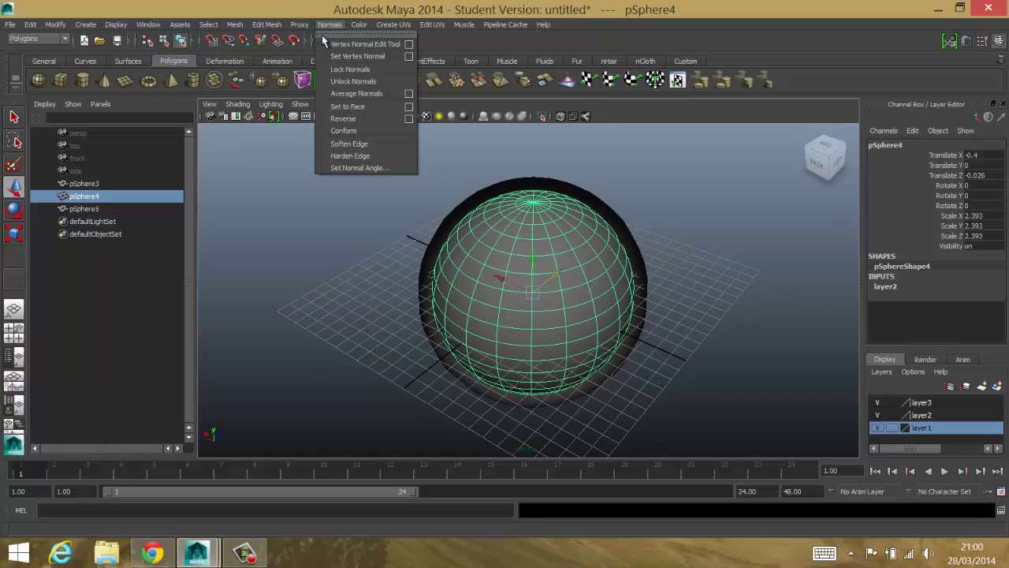
click(343, 118)
click(116, 24)
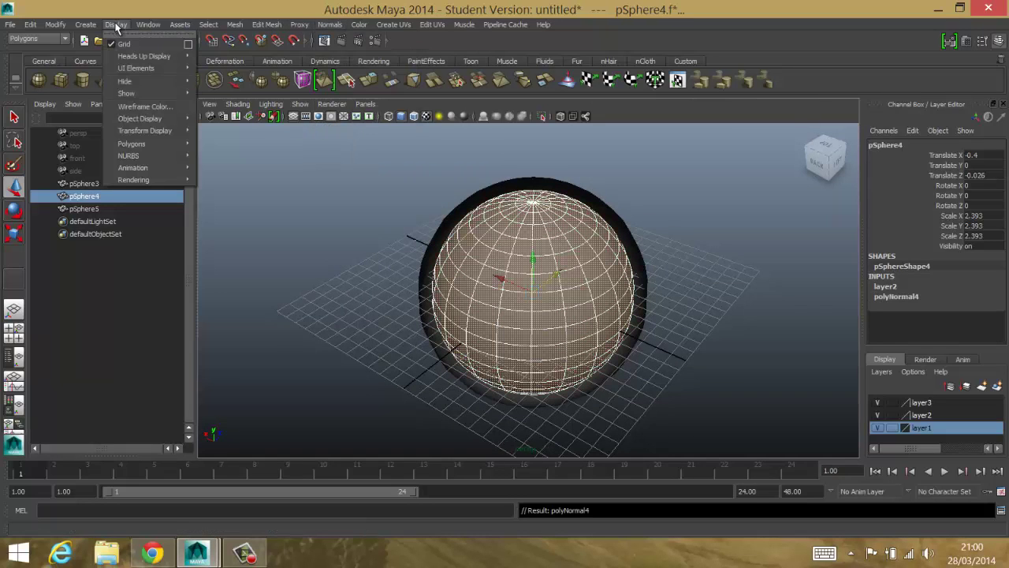
mouse_move(151, 143)
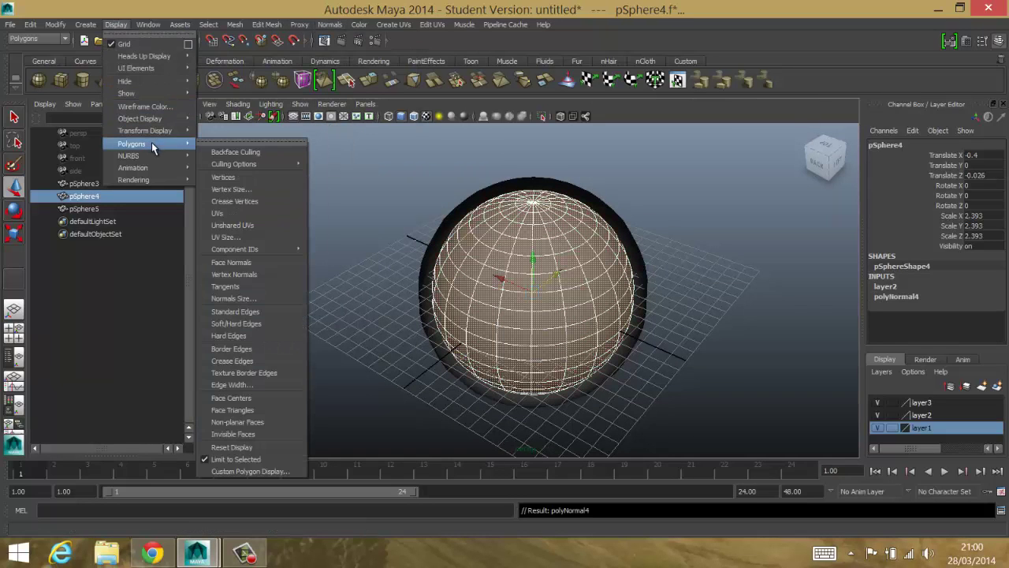
click(217, 152)
Reselect only the middle sphere and reverse its normals a second time to look through to the innermost sphere.
shift+click(481, 247)
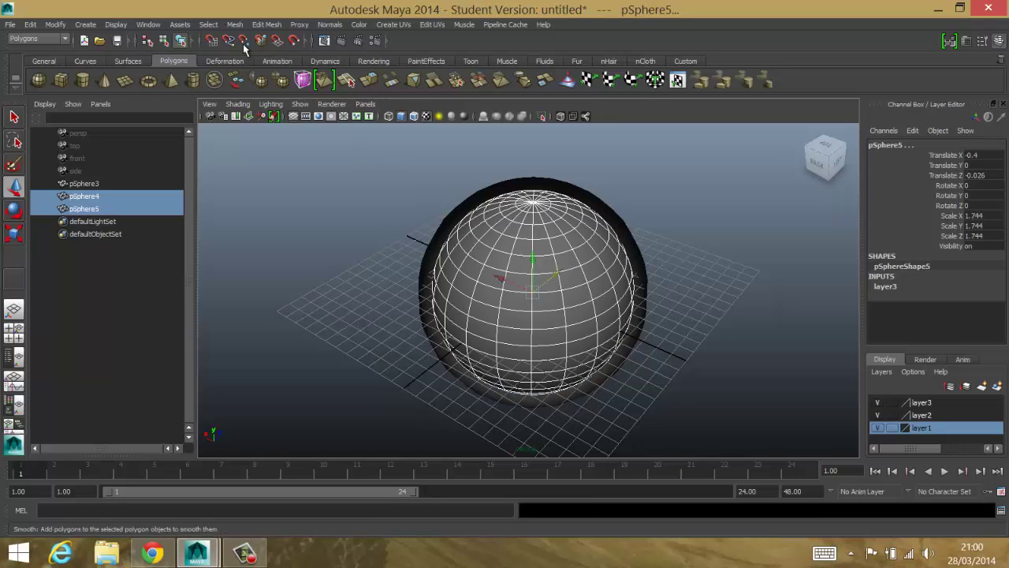
right_drag(489, 251, 514, 237)
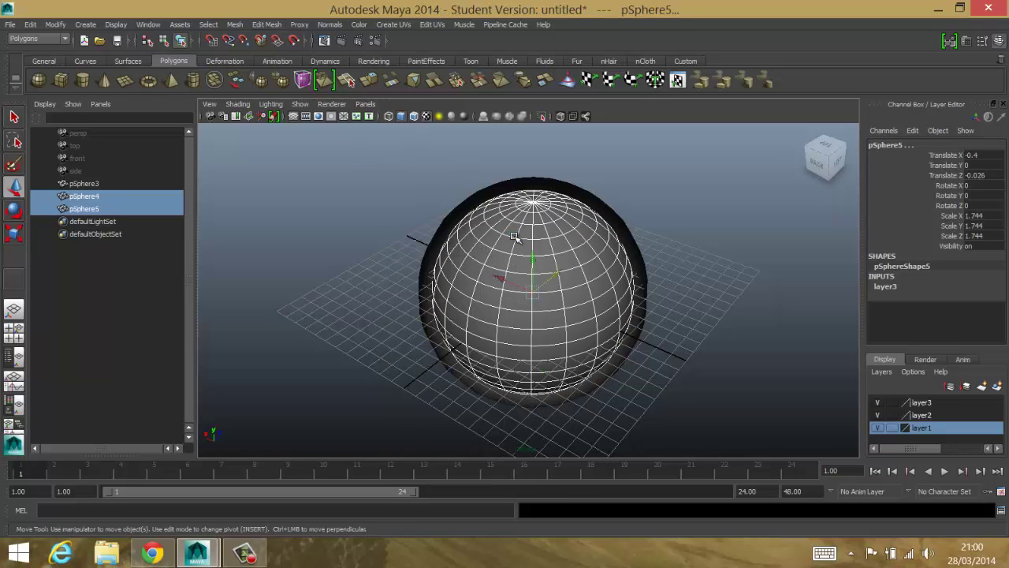
click(514, 237)
click(255, 26)
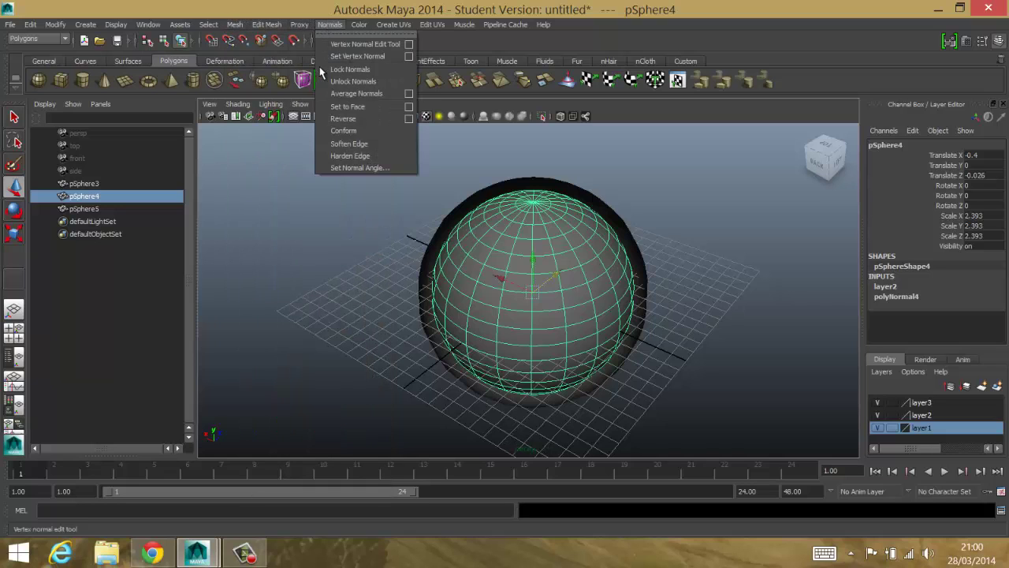
click(343, 118)
click(395, 341)
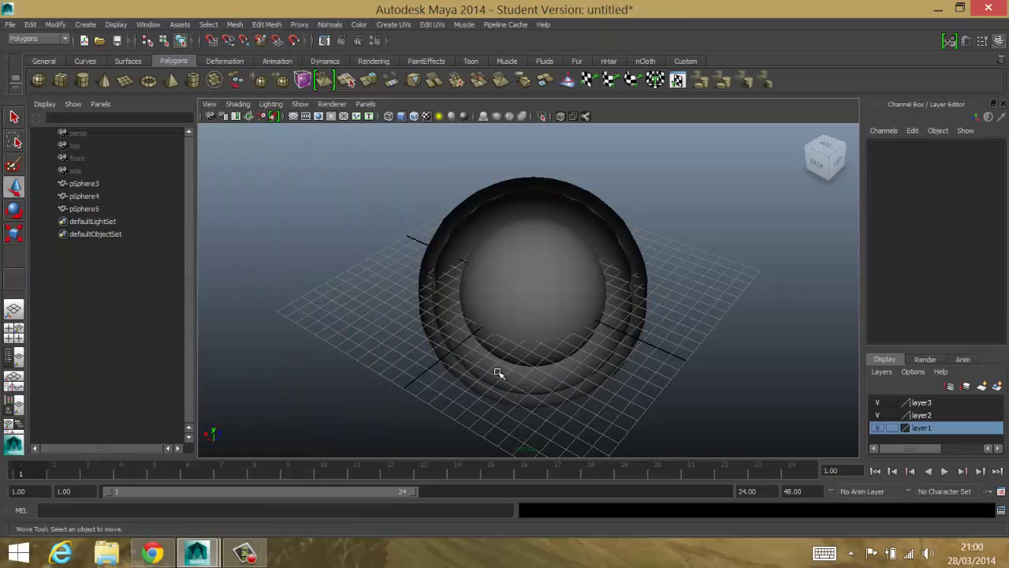
Turn off backface culling on the middle sphere and clear the selection.
click(454, 234)
click(415, 297)
click(451, 258)
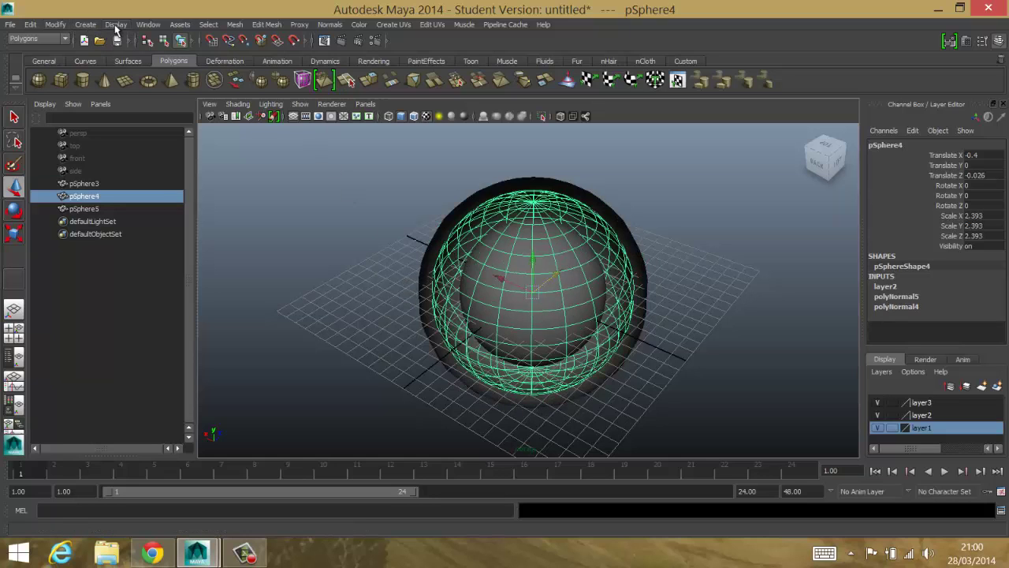
click(116, 24)
mouse_move(142, 144)
click(283, 143)
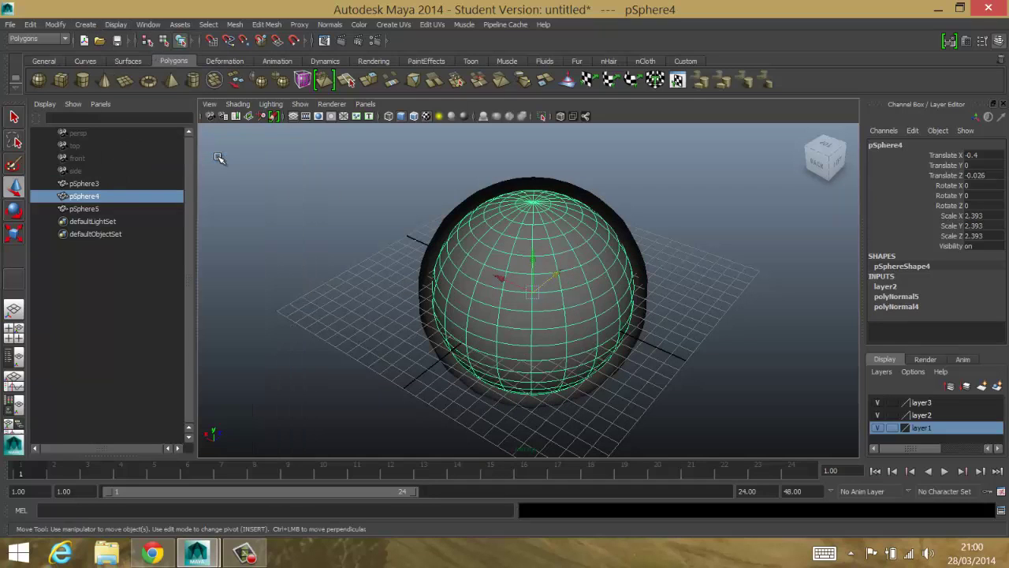
click(432, 424)
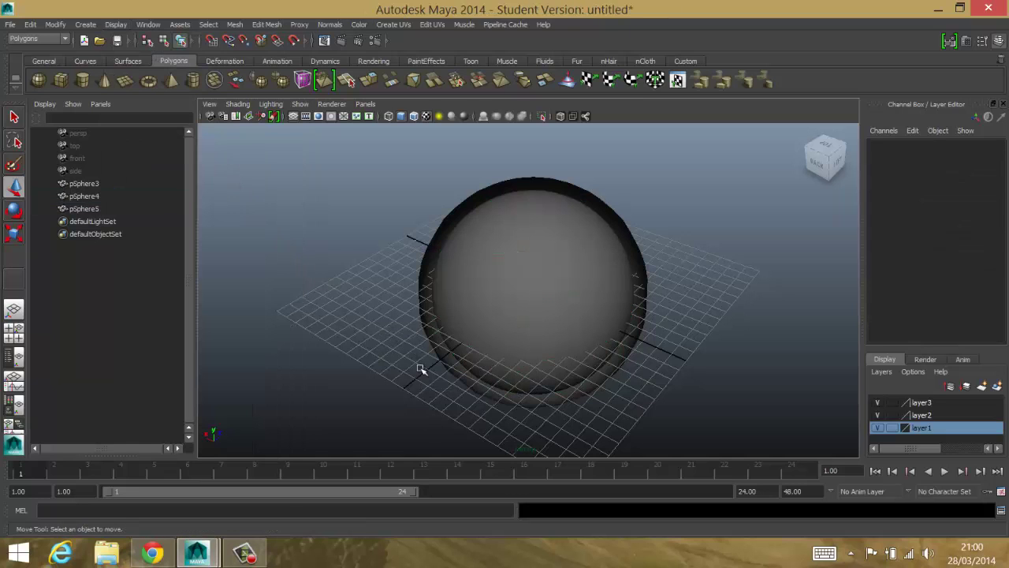
Render the current perspective view to check how the culled outer sphere renders, and close the render.
alt+drag(393, 370, 464, 345)
alt+right_drag(424, 337, 354, 207)
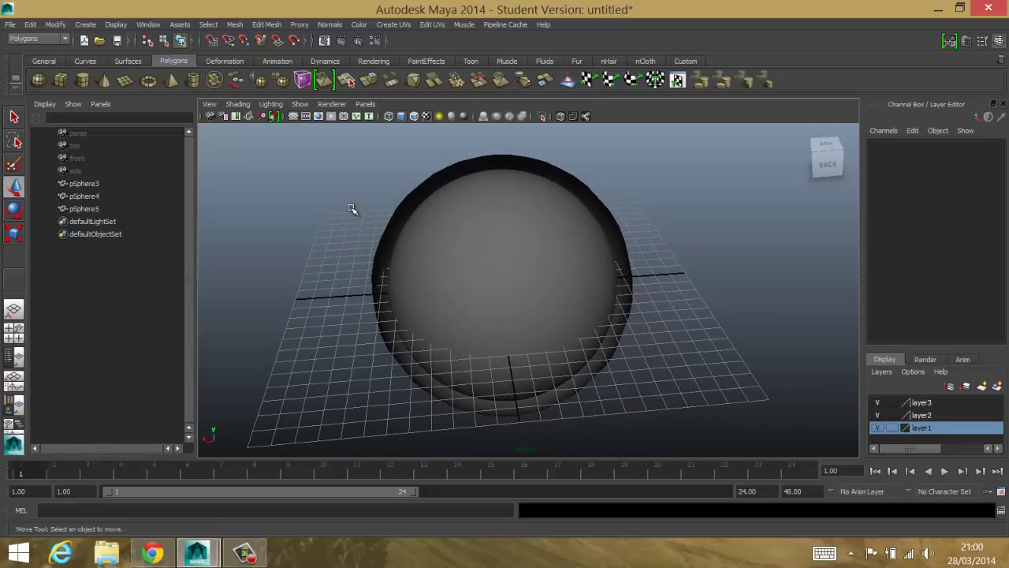
click(341, 40)
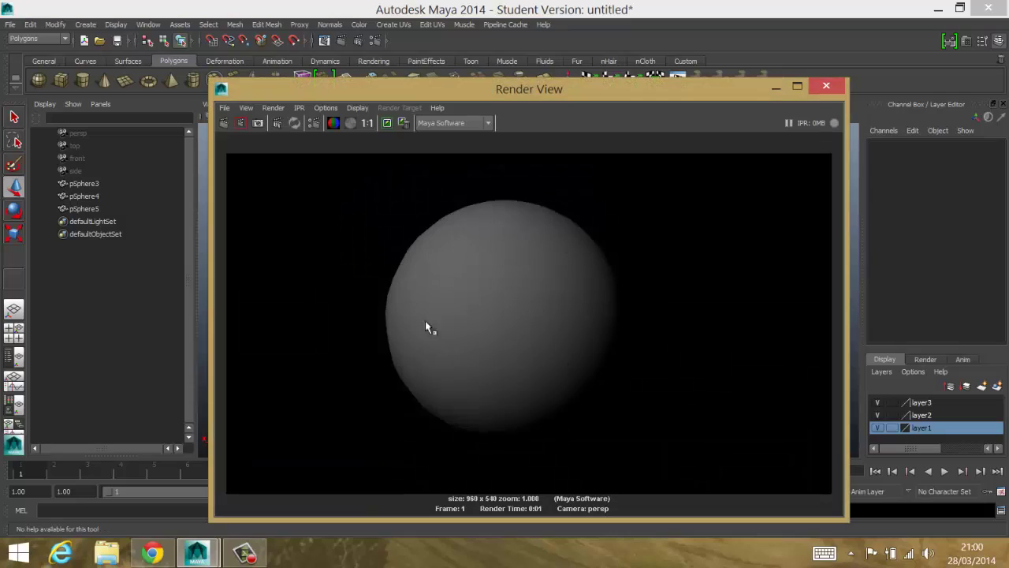
click(825, 86)
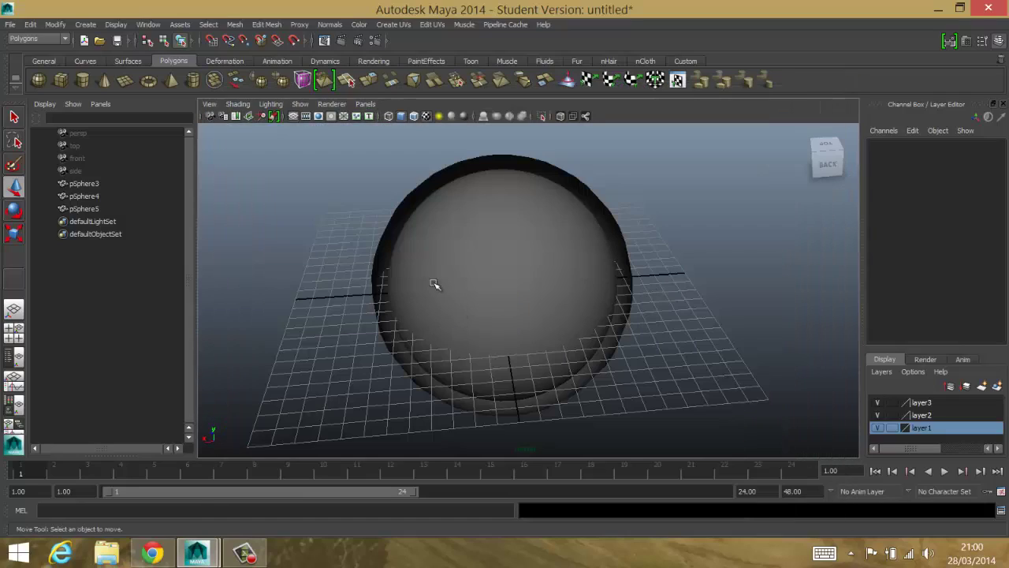
Review the polygon display settings for backface culling and its culling options, leaving them unchanged.
alt+drag(388, 315, 451, 326)
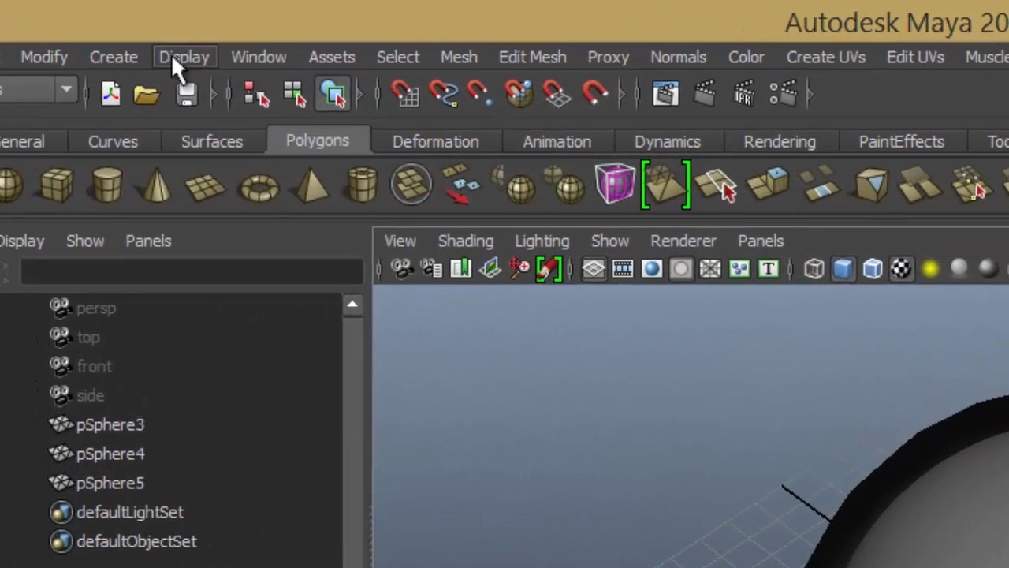
click(121, 26)
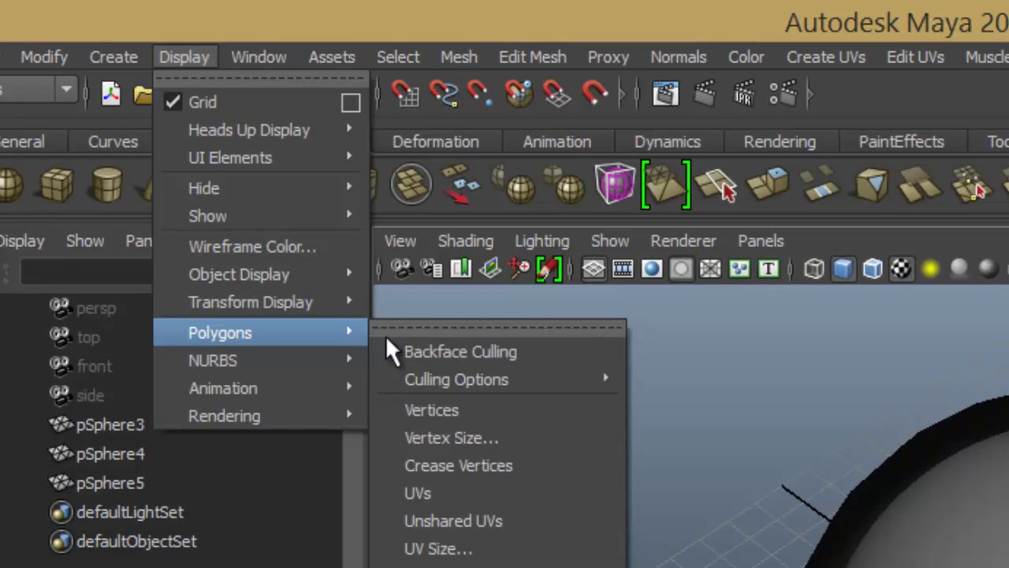
mouse_move(434, 381)
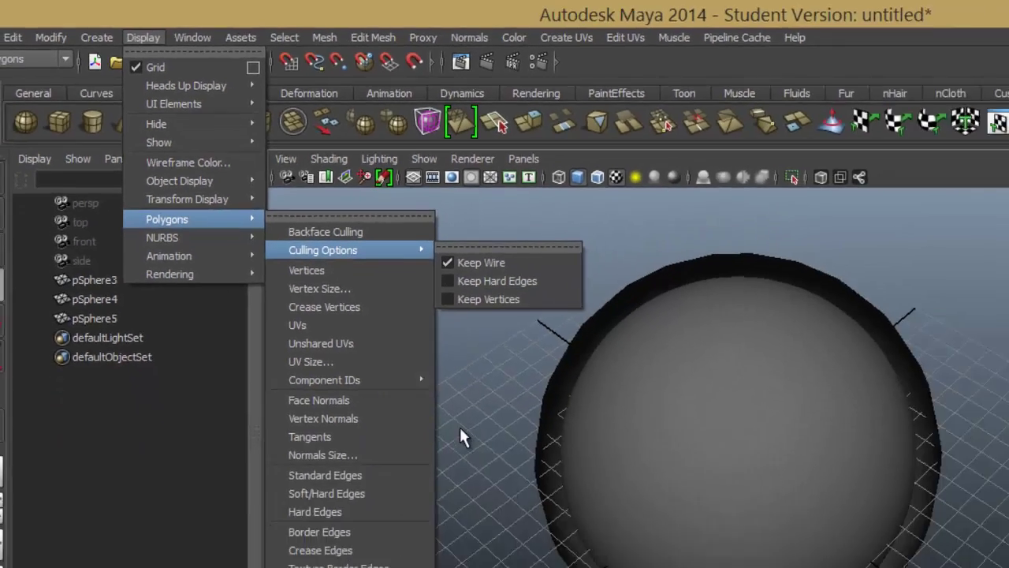
click(331, 281)
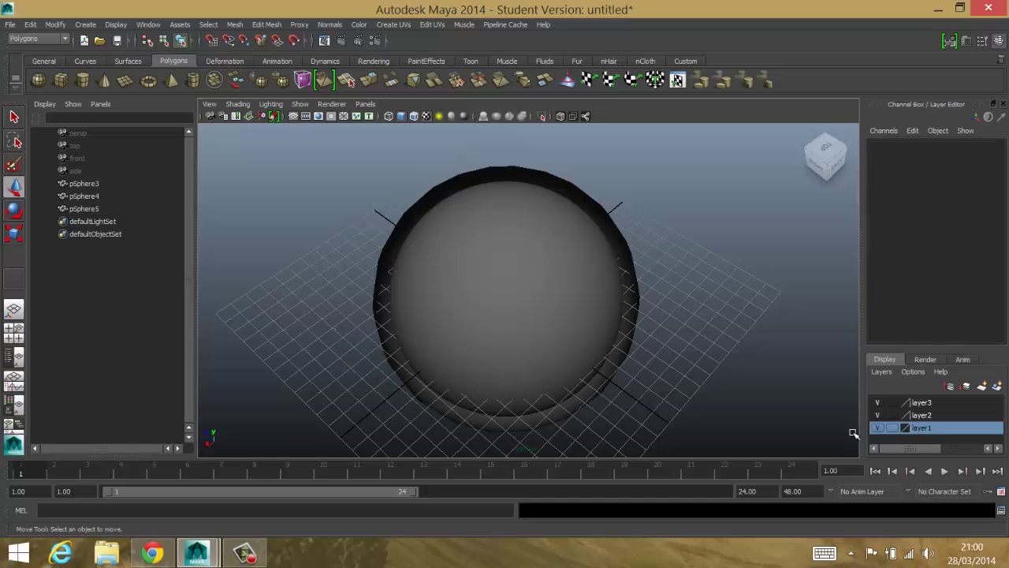
Toggle layer1's visibility and cycle its display type, leaving the layer visible with normal display.
click(878, 427)
click(878, 427)
click(892, 428)
click(892, 427)
click(877, 428)
click(892, 427)
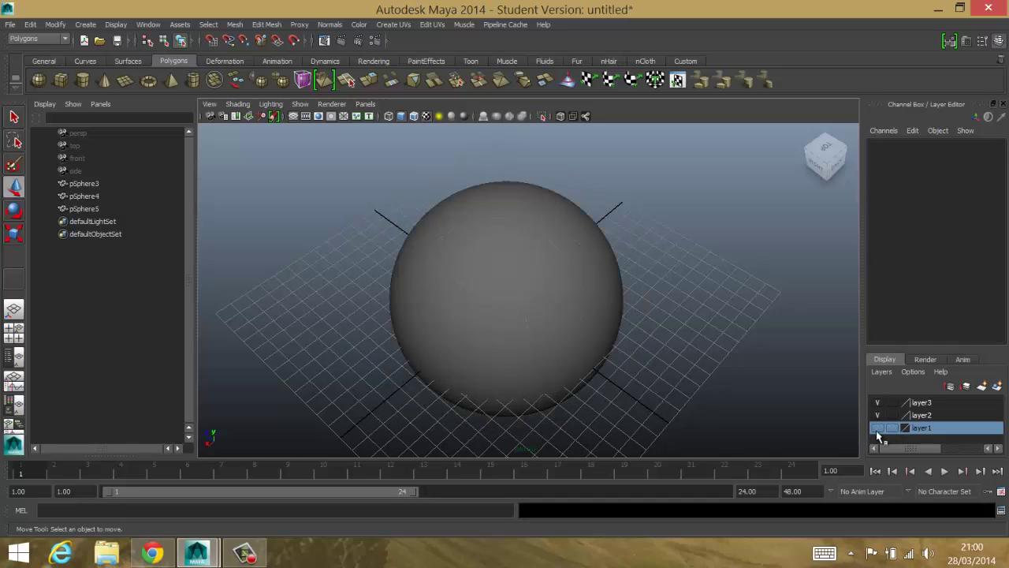
click(877, 427)
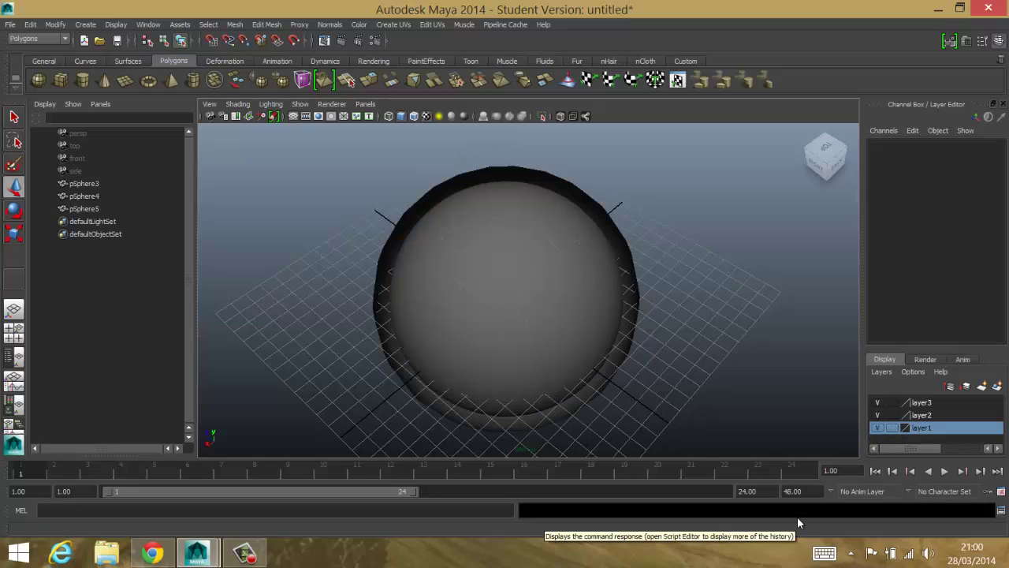